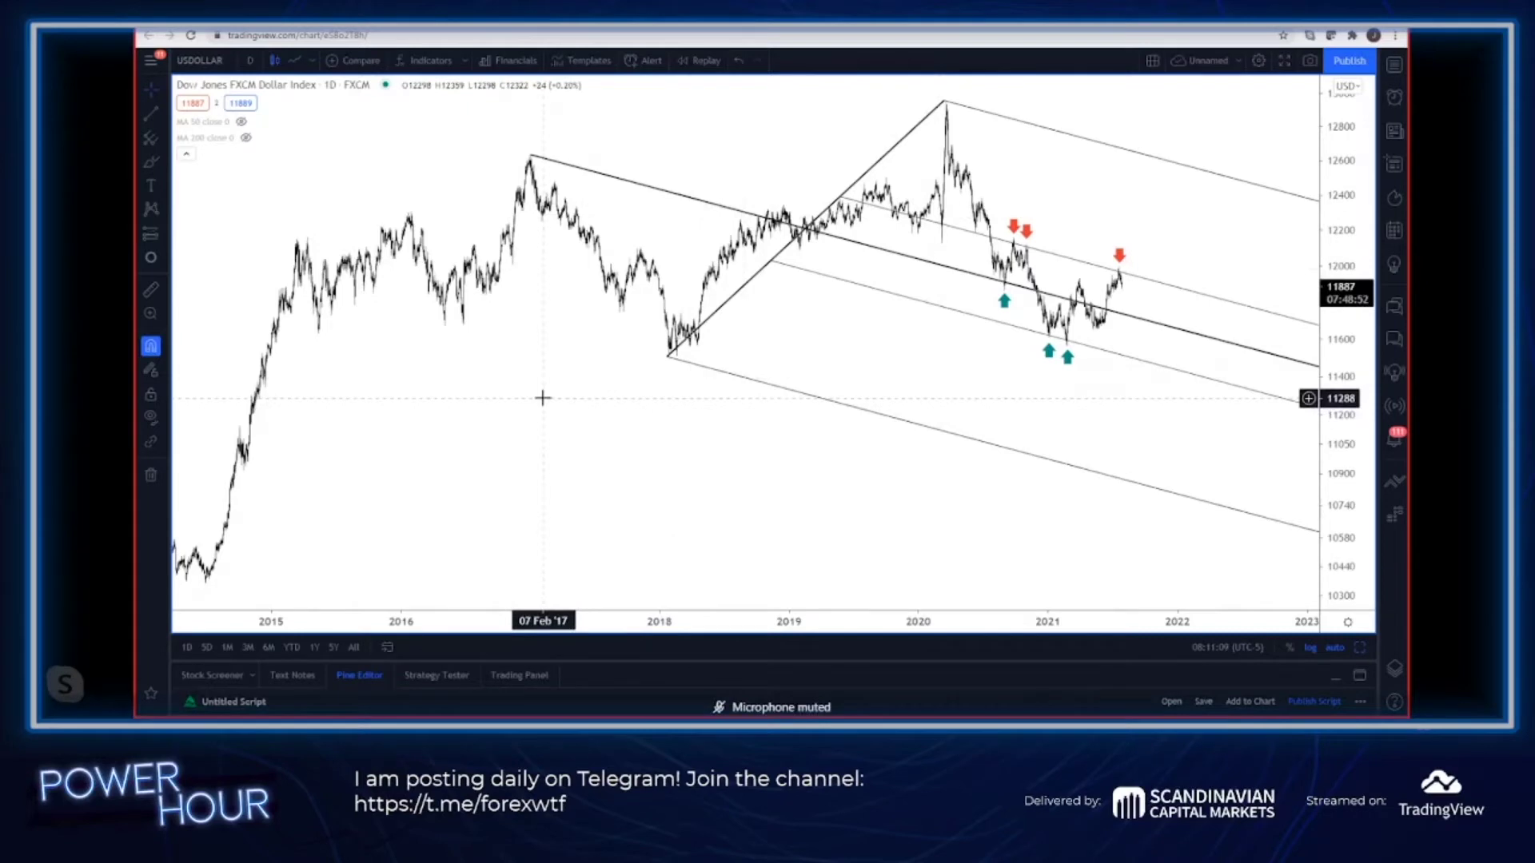
- Zoom, pan and compress the price scale to centre the daily Dollar Index pitchfork area
scroll(542, 398, up, 2)
scroll(543, 399, down, 2)
drag(541, 397, 488, 389)
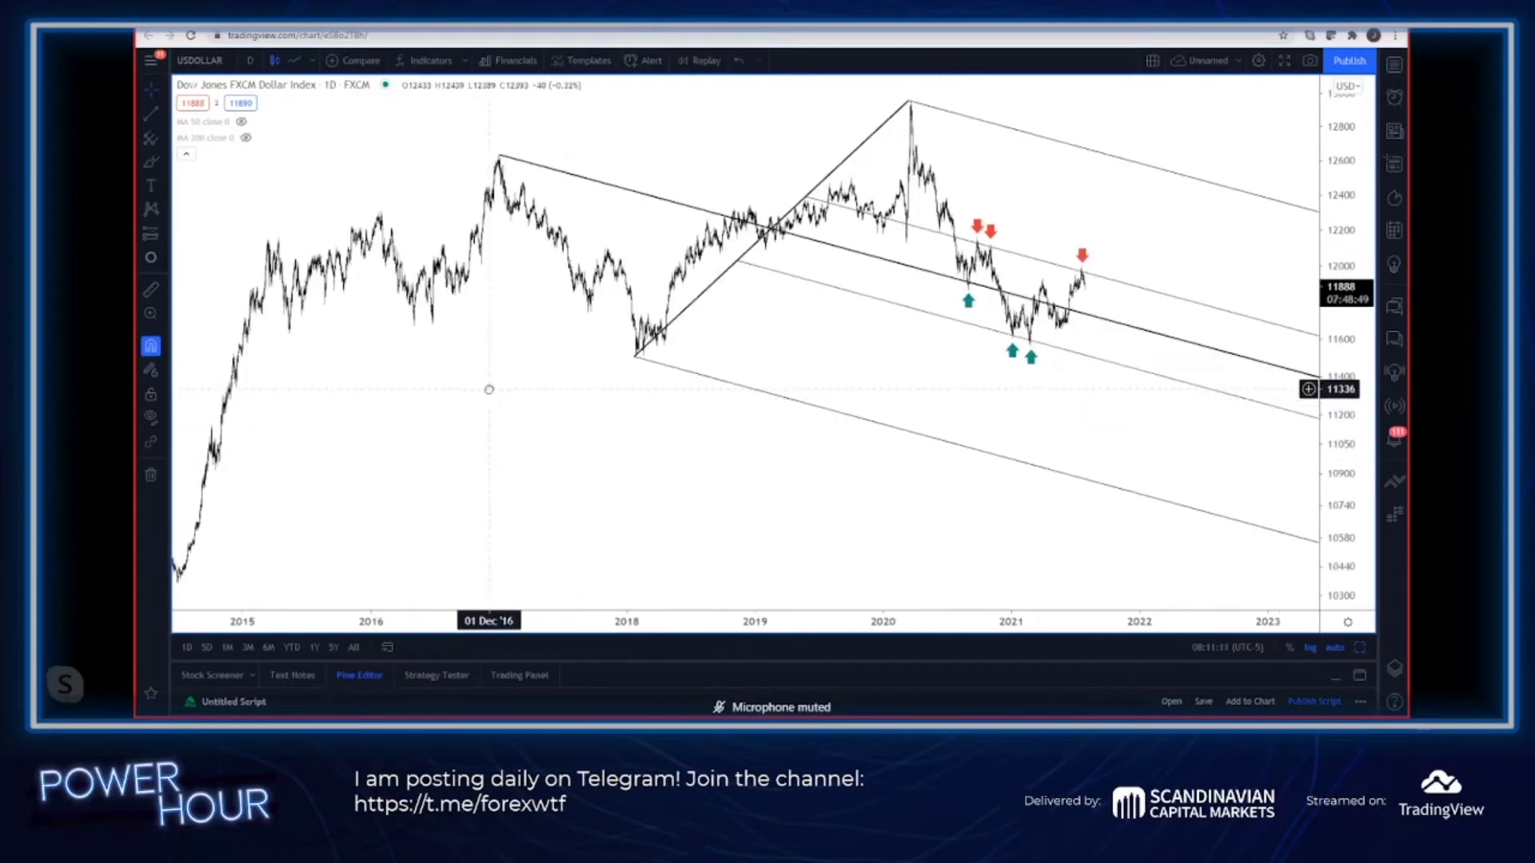
scroll(488, 389, up, 2)
drag(1353, 399, 1351, 423)
scroll(1175, 349, up, 3)
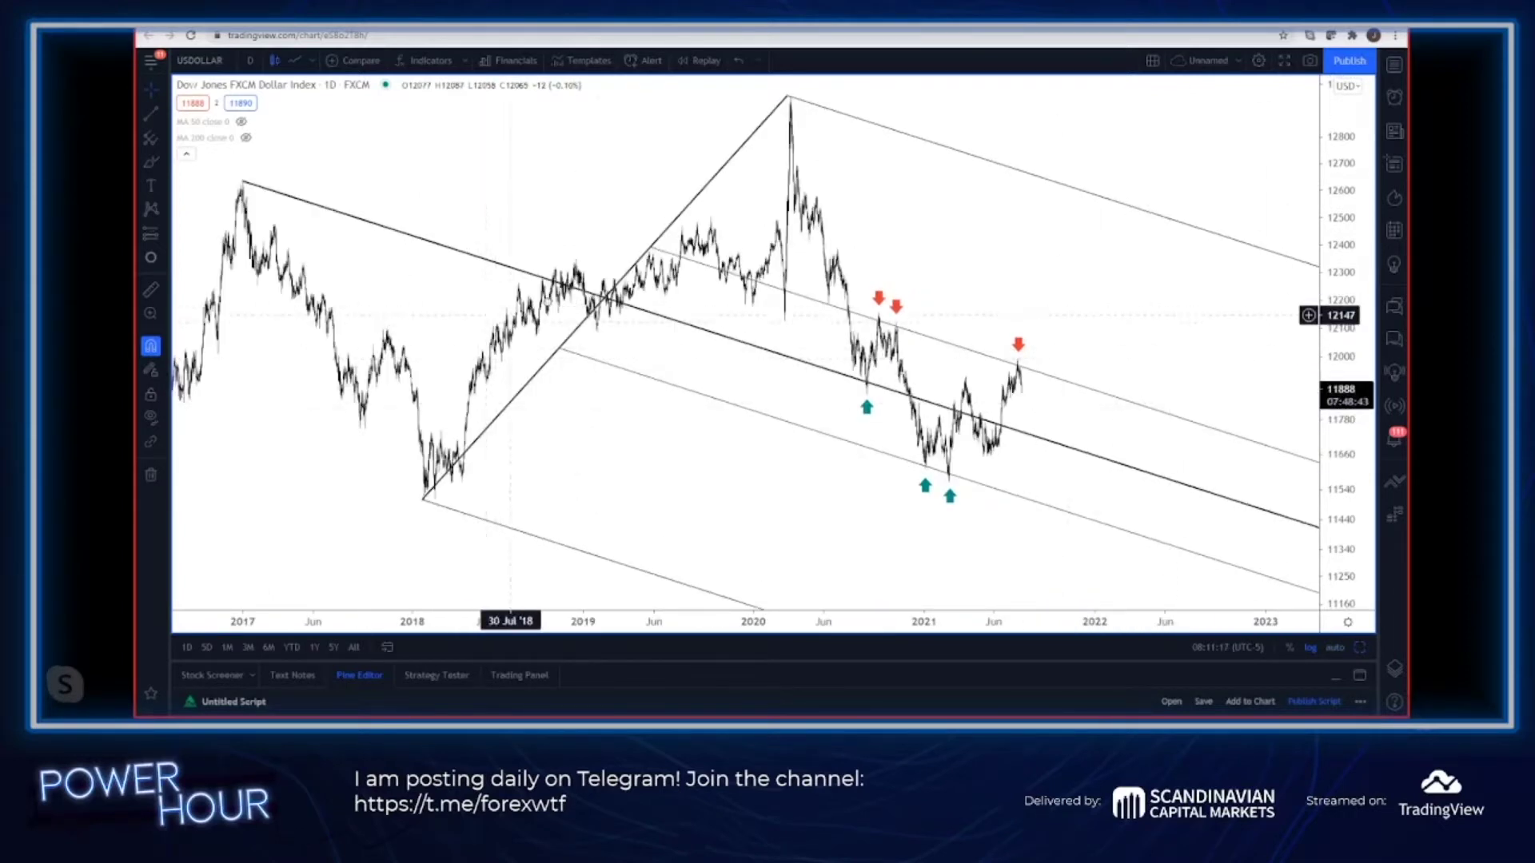
drag(515, 320, 616, 297)
drag(1336, 323, 1337, 358)
drag(1205, 264, 1148, 257)
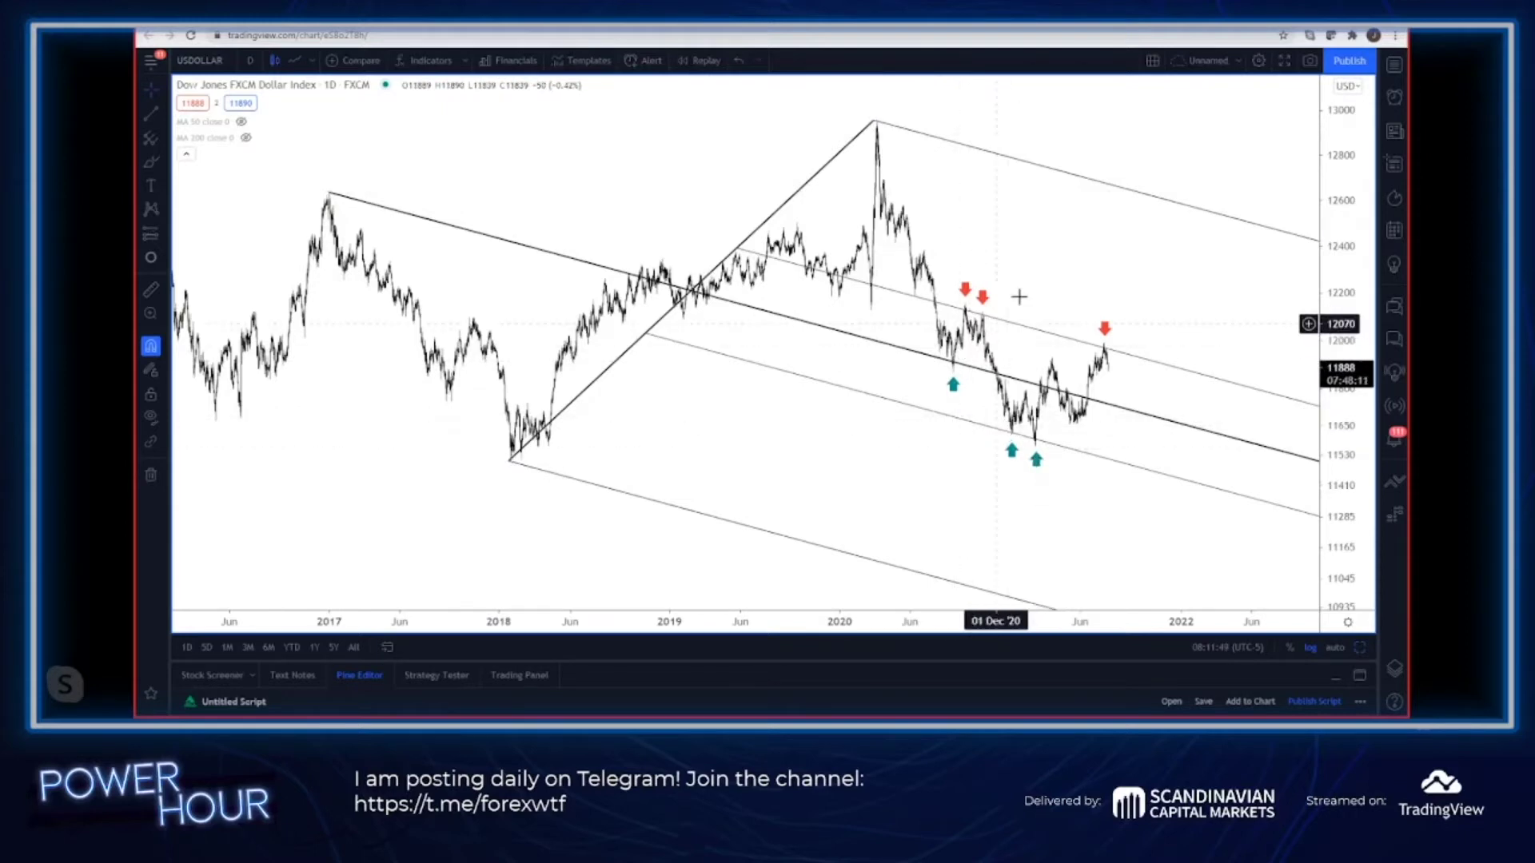
- Shift the chart right and adjust the zoom to frame the 2017–2021 swings
drag(633, 185, 675, 190)
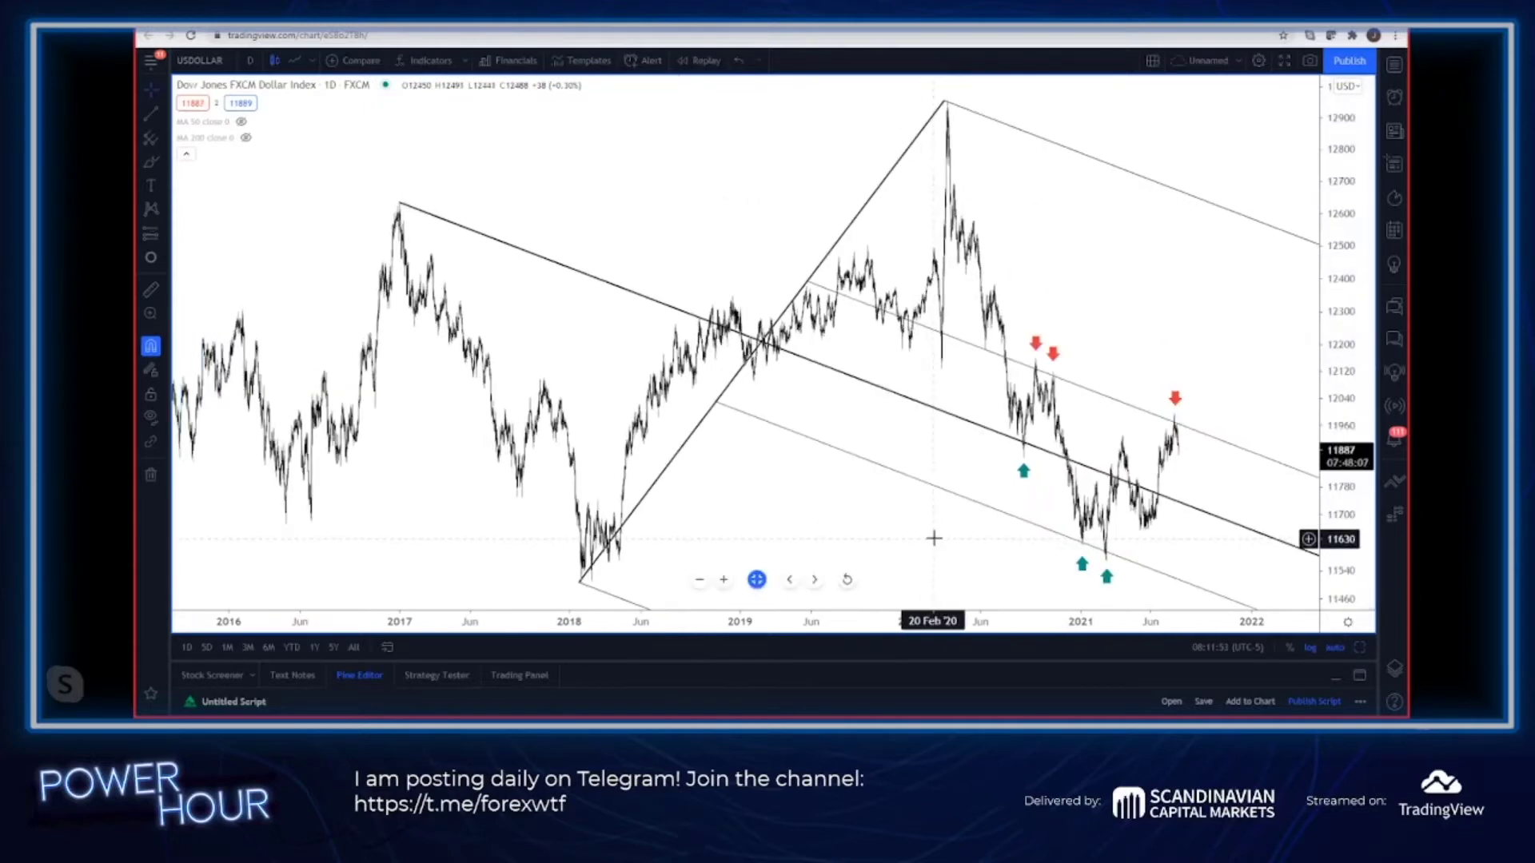
scroll(932, 528, up, 3)
scroll(931, 518, up, 2)
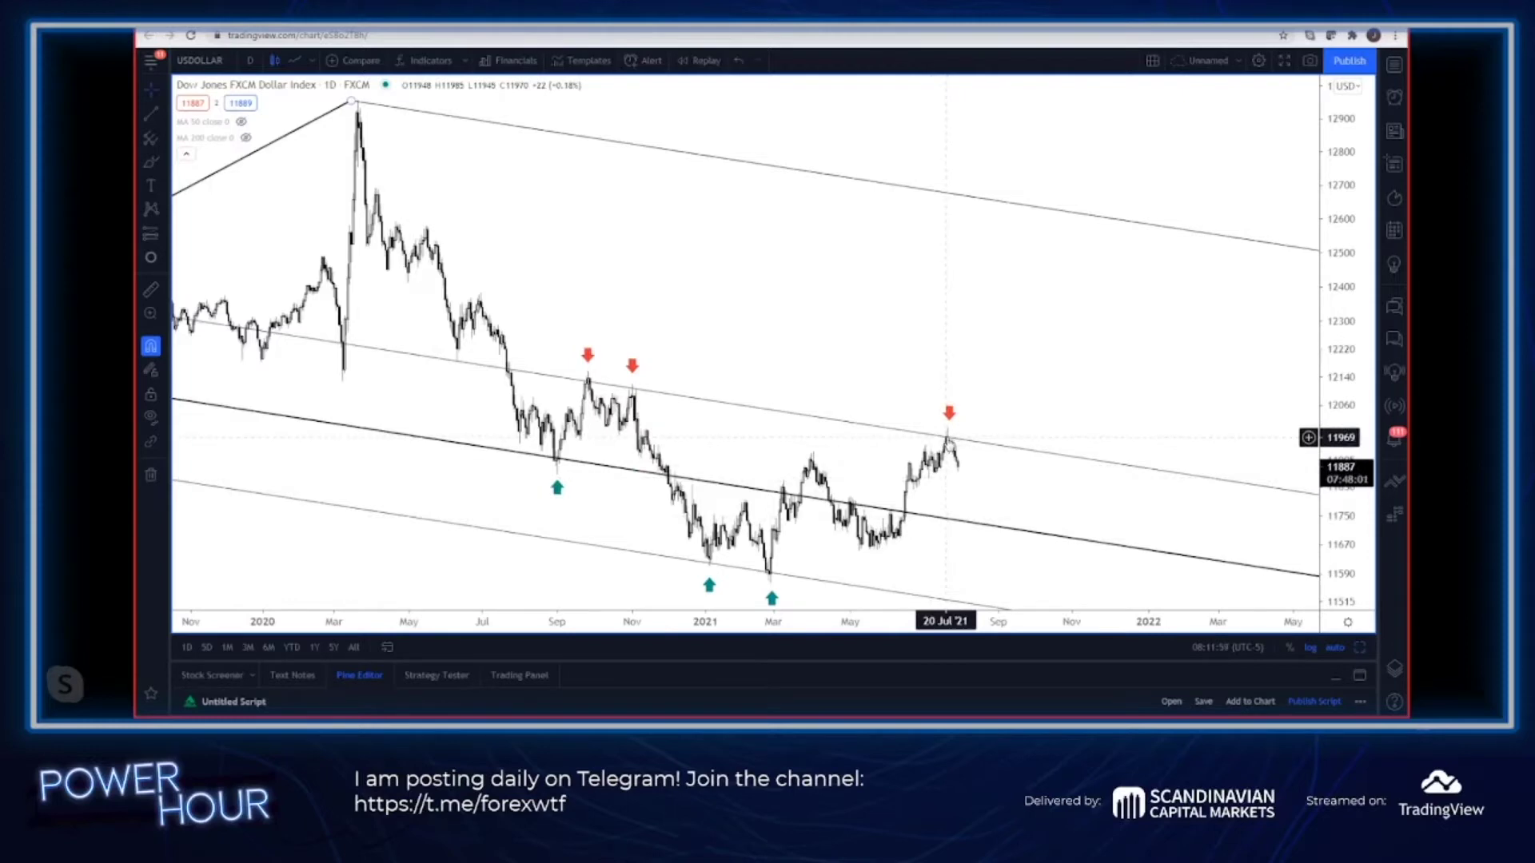
scroll(946, 437, up, 2)
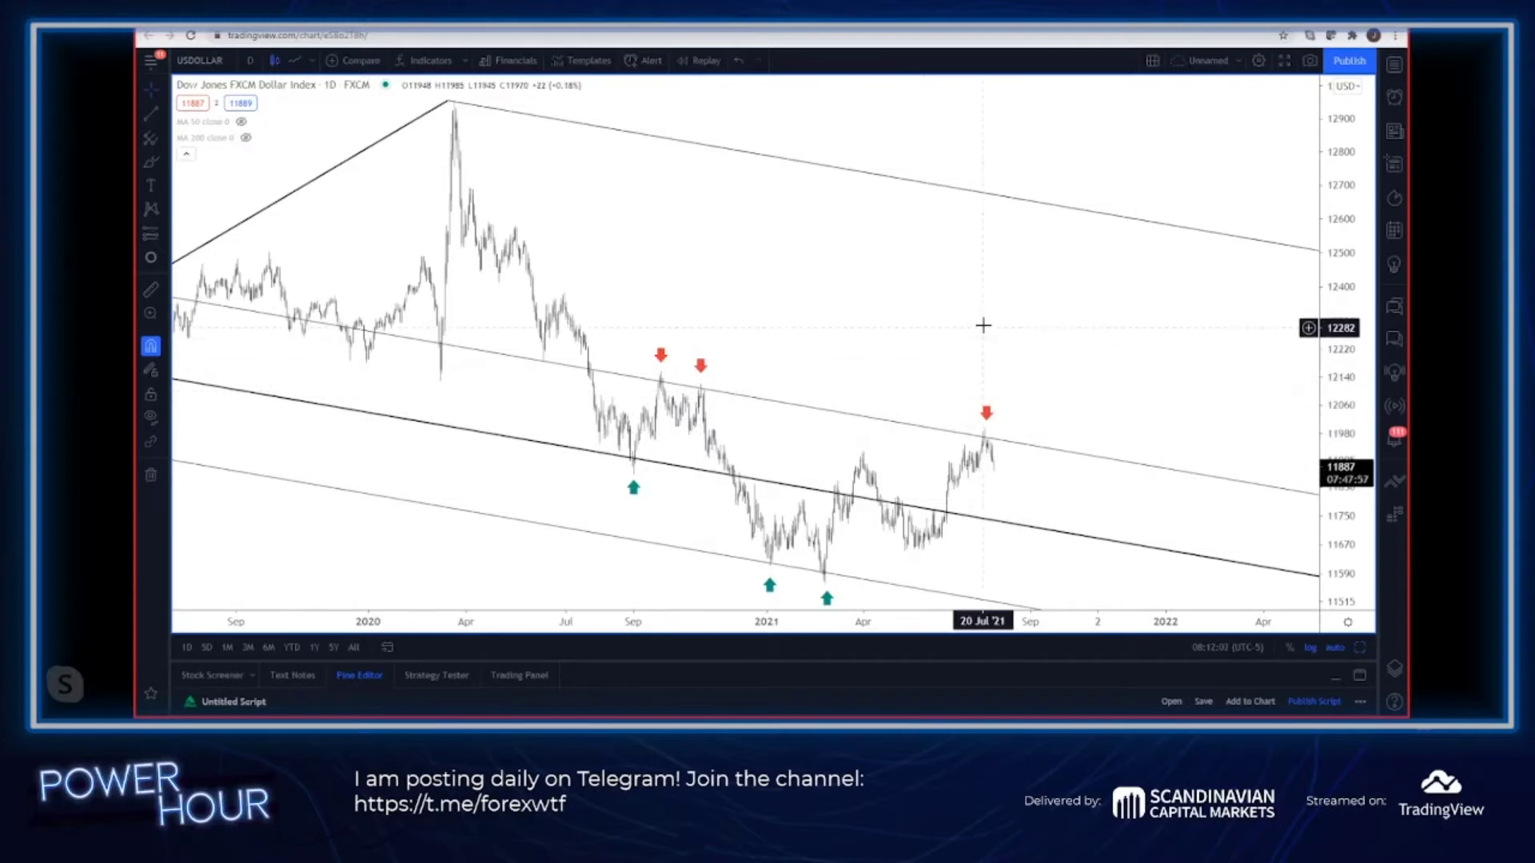
scroll(985, 323, down, 3)
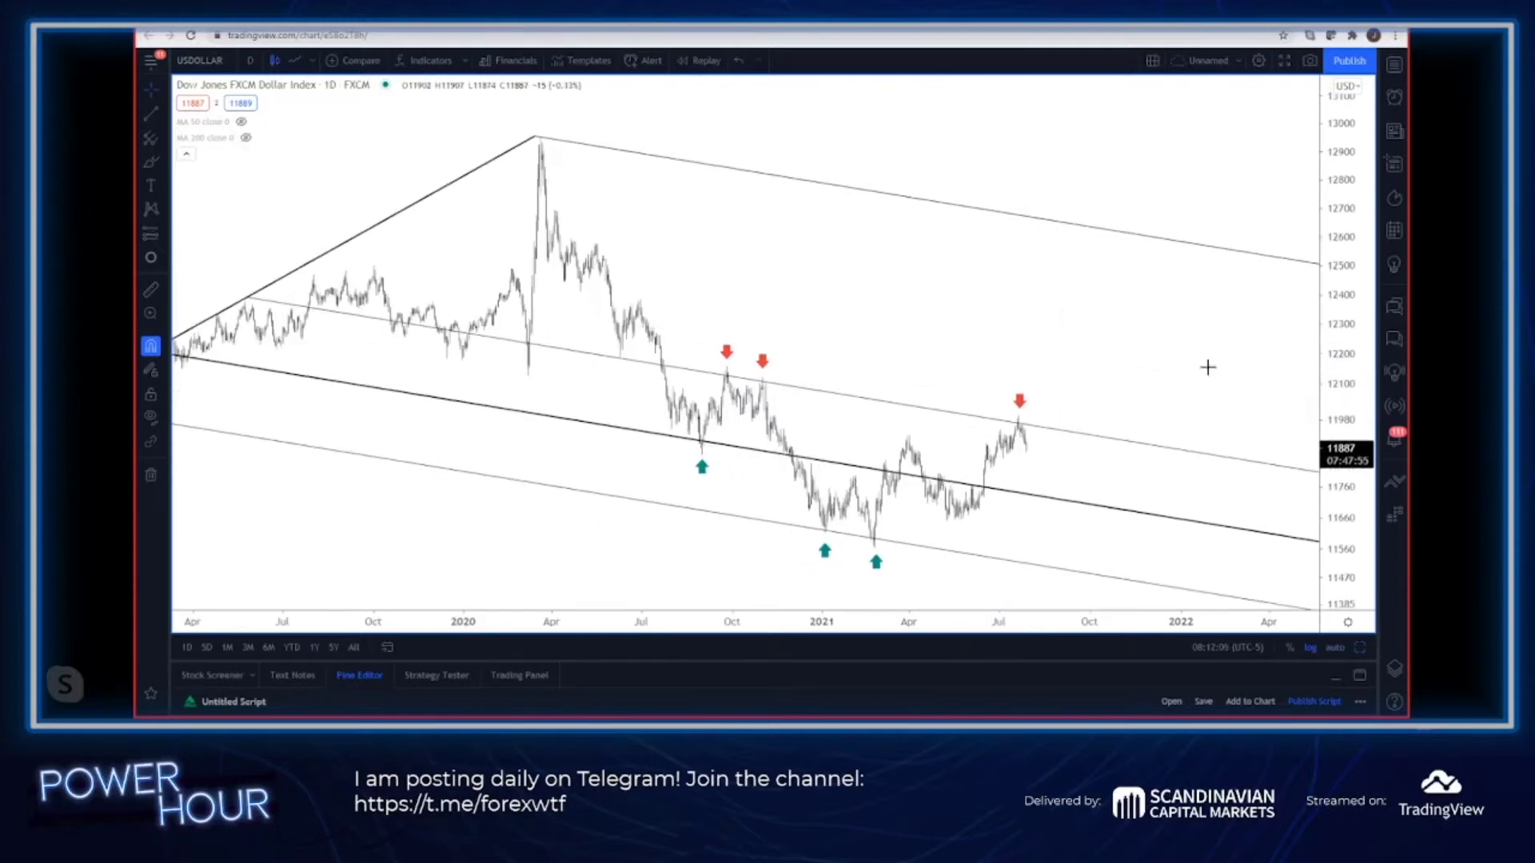
scroll(1124, 296, down, 4)
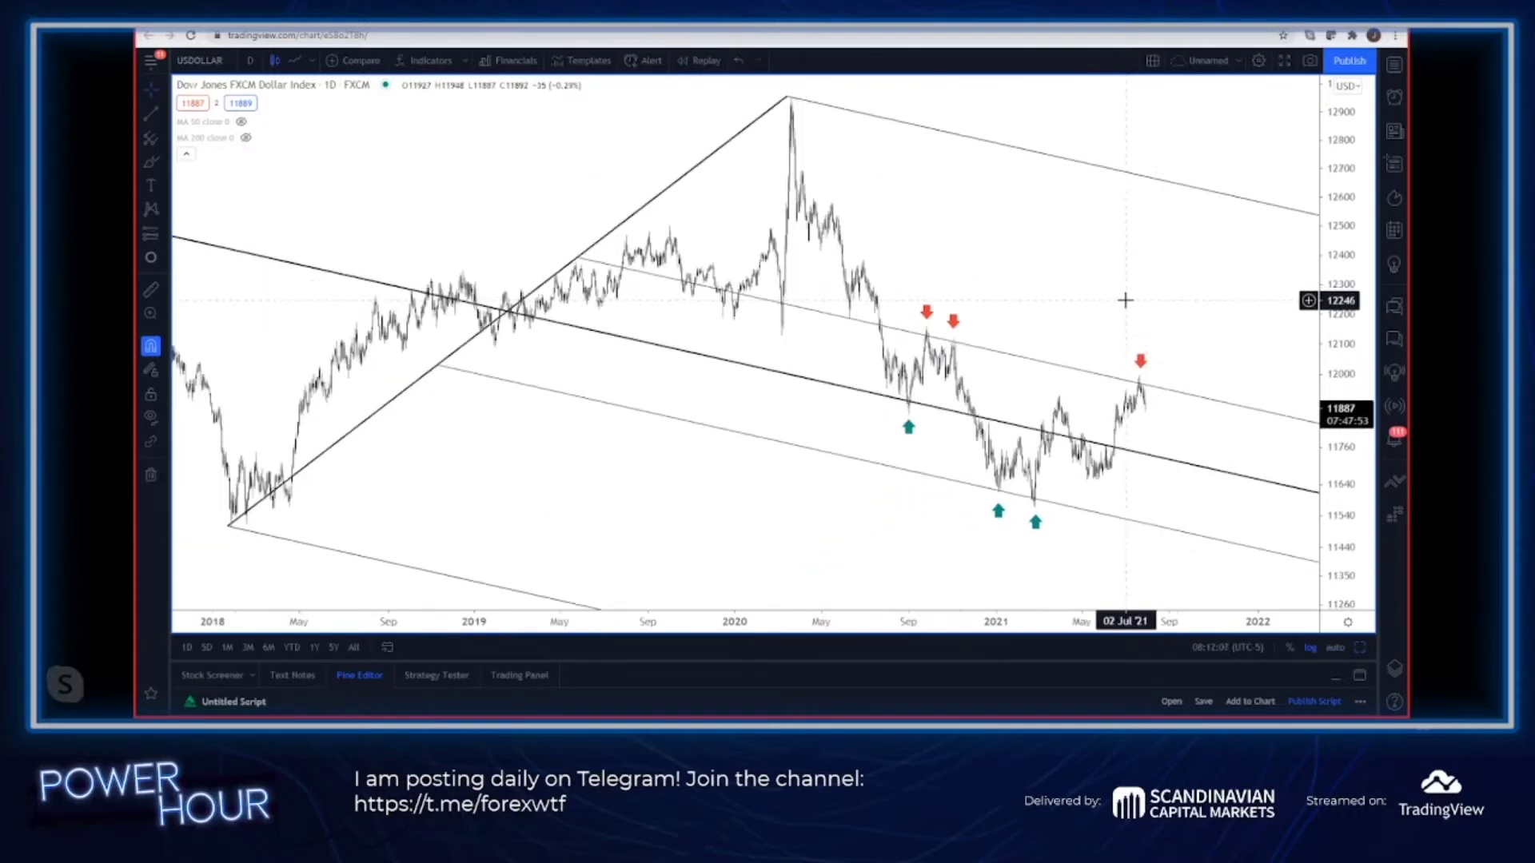
scroll(1143, 320, down, 1)
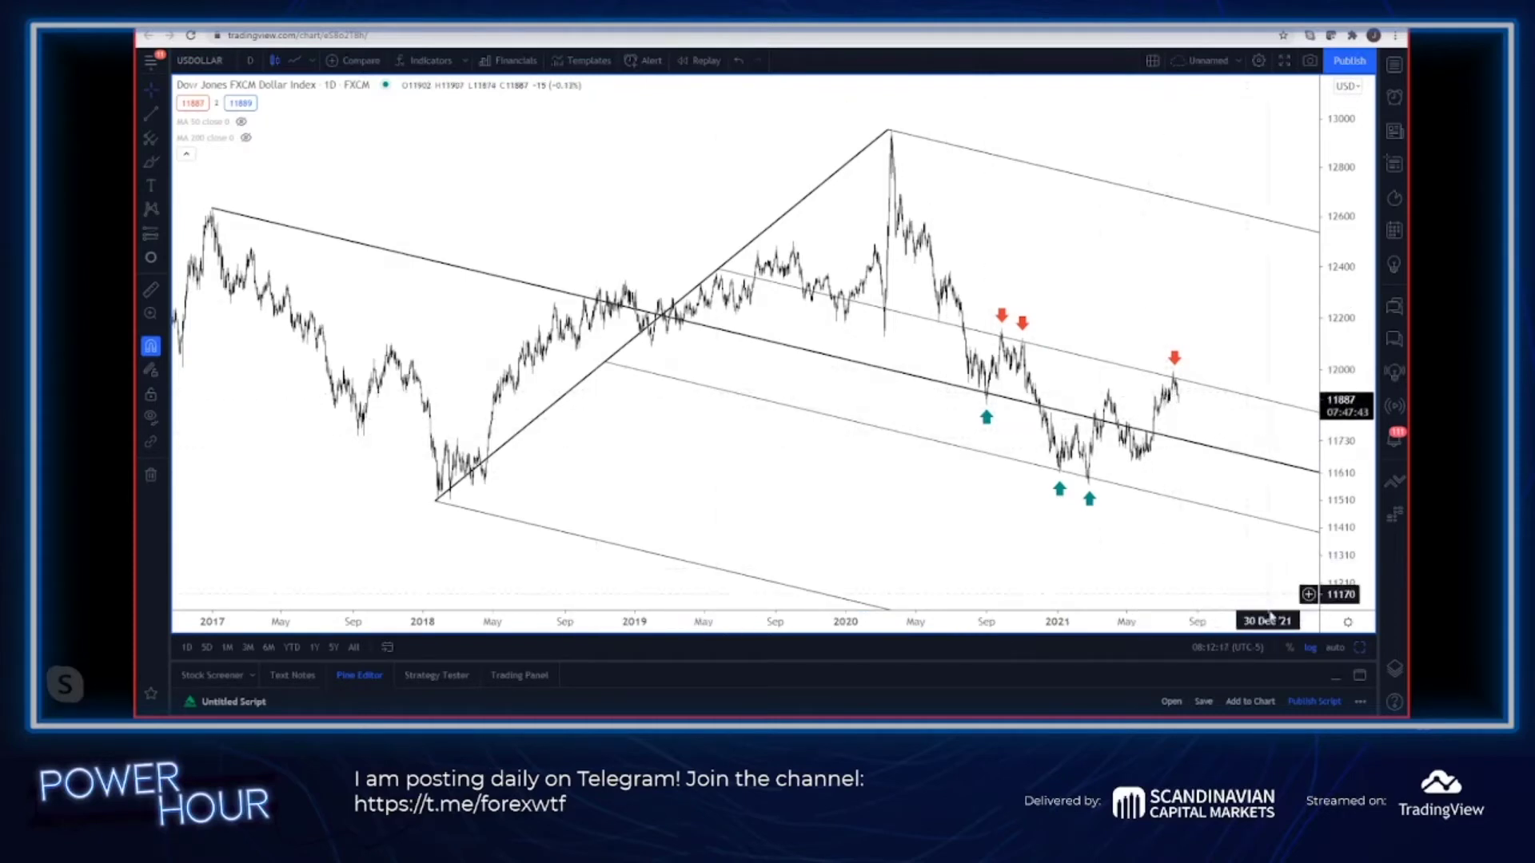
- Turn on auto price scaling and maximize the 4-hour Dollar Index pane to fill the layout
click(1336, 648)
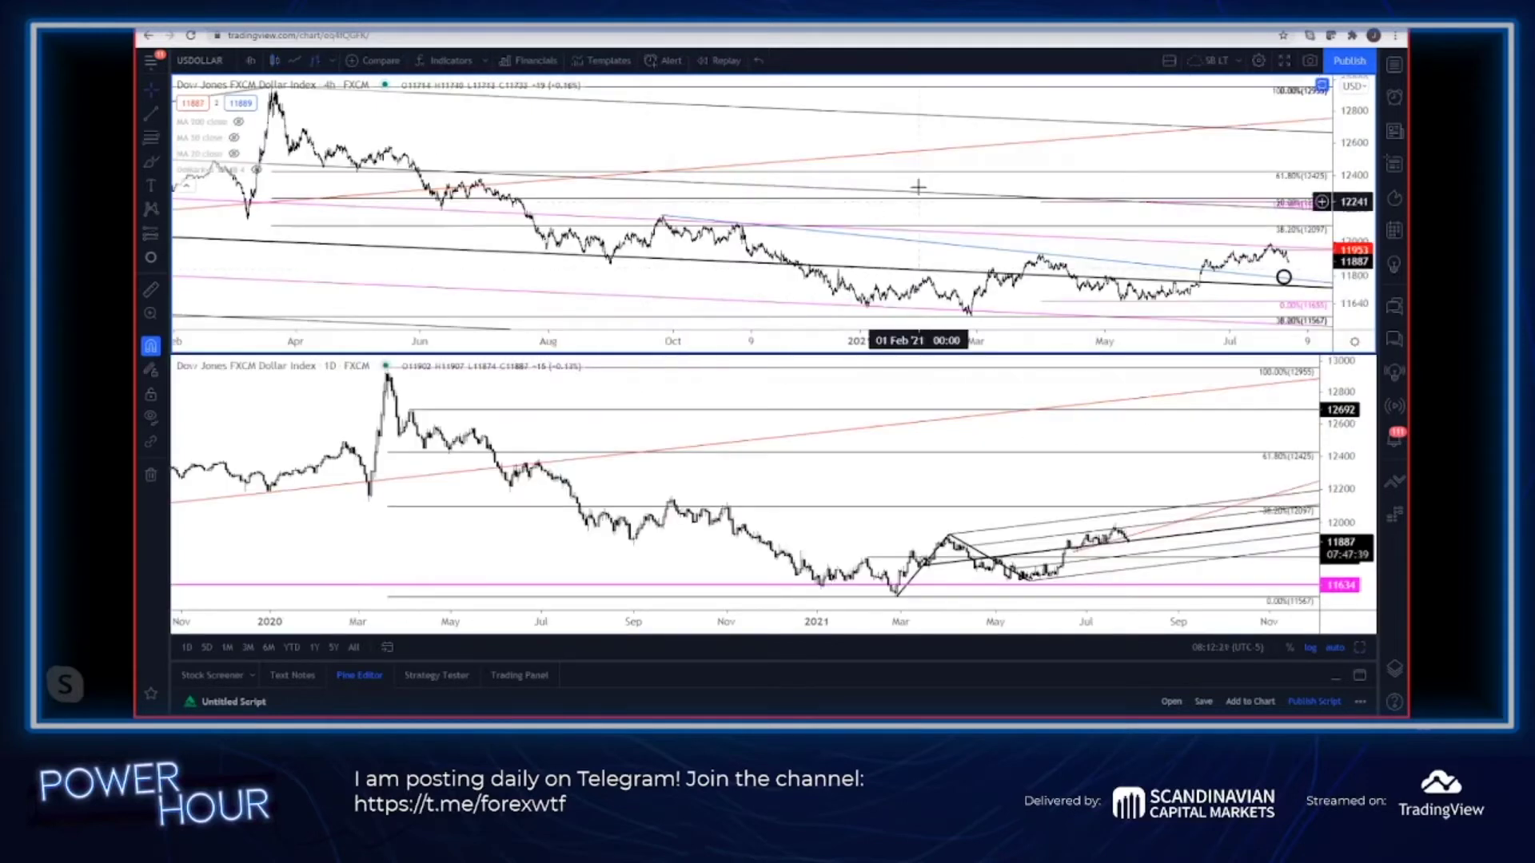
click(1360, 649)
scroll(1013, 442, down, 4)
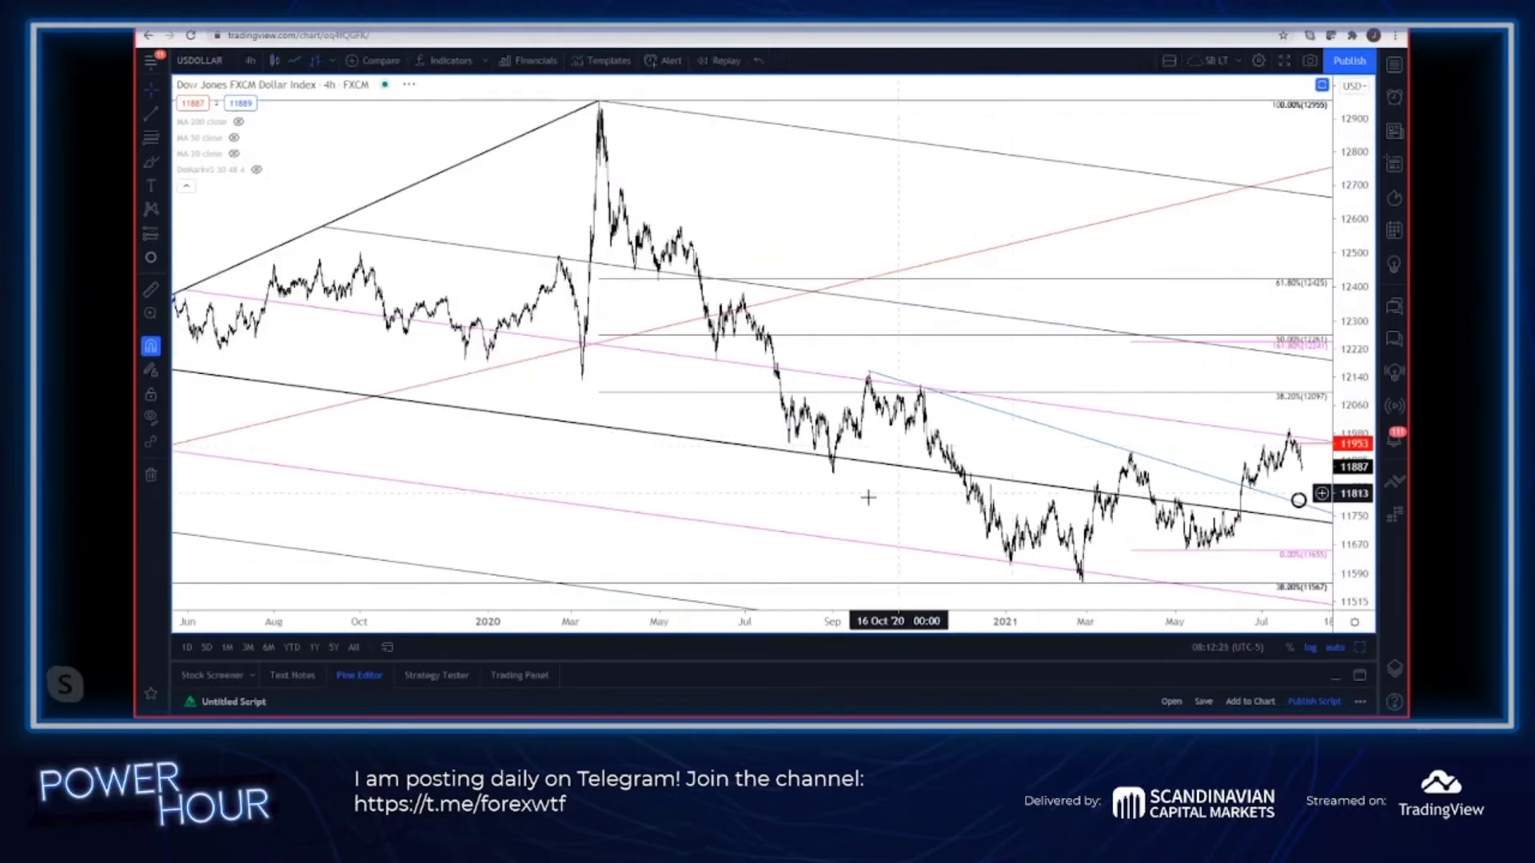
scroll(868, 497, right, 2)
- Switch the chart interval to 1D daily bars and zoom in
text(1D)
key(Return)
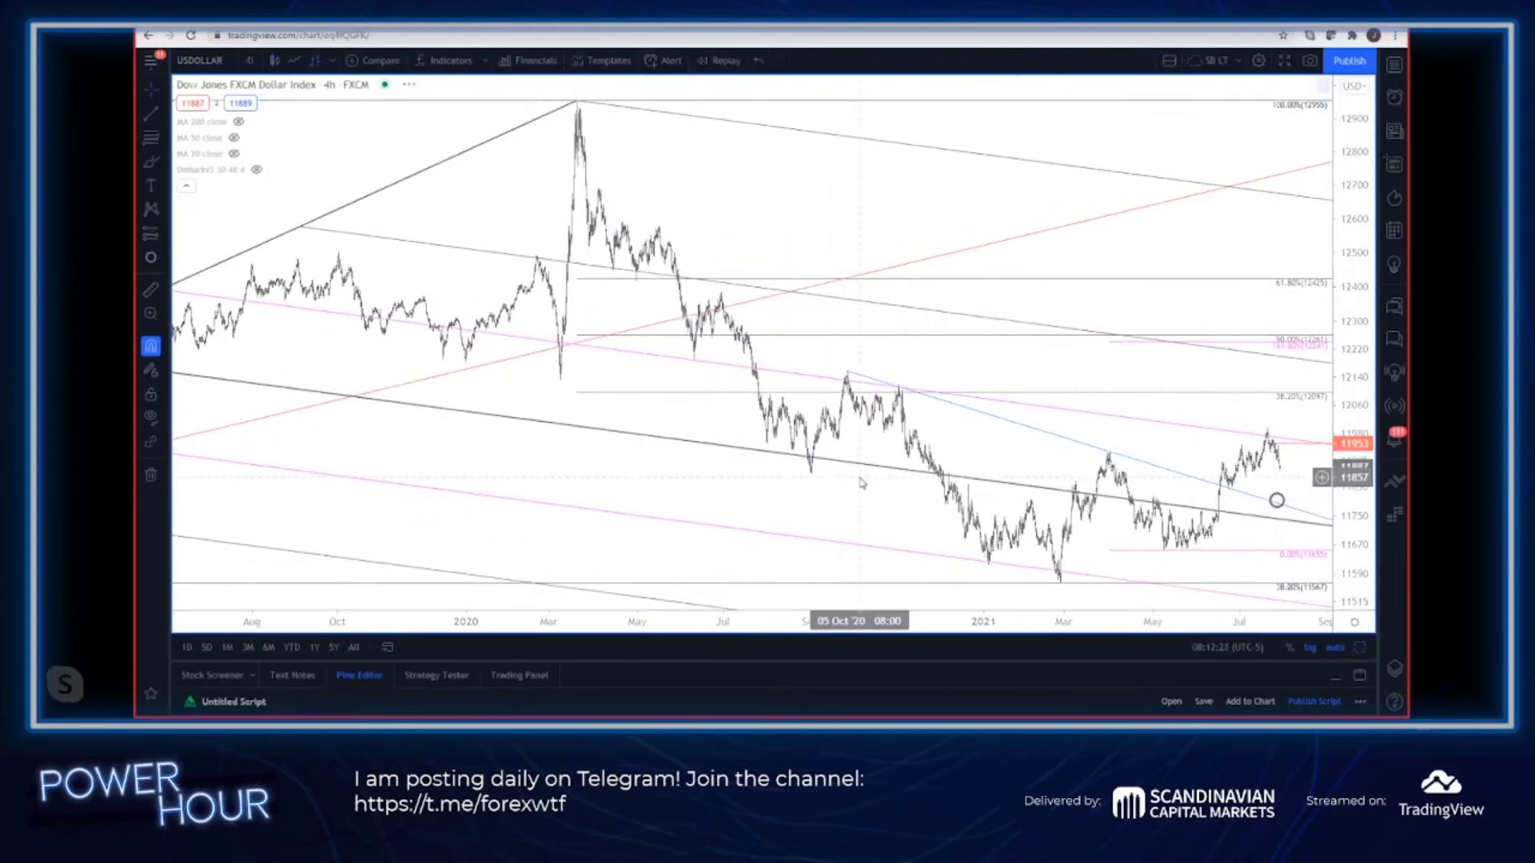
scroll(865, 476, up, 5)
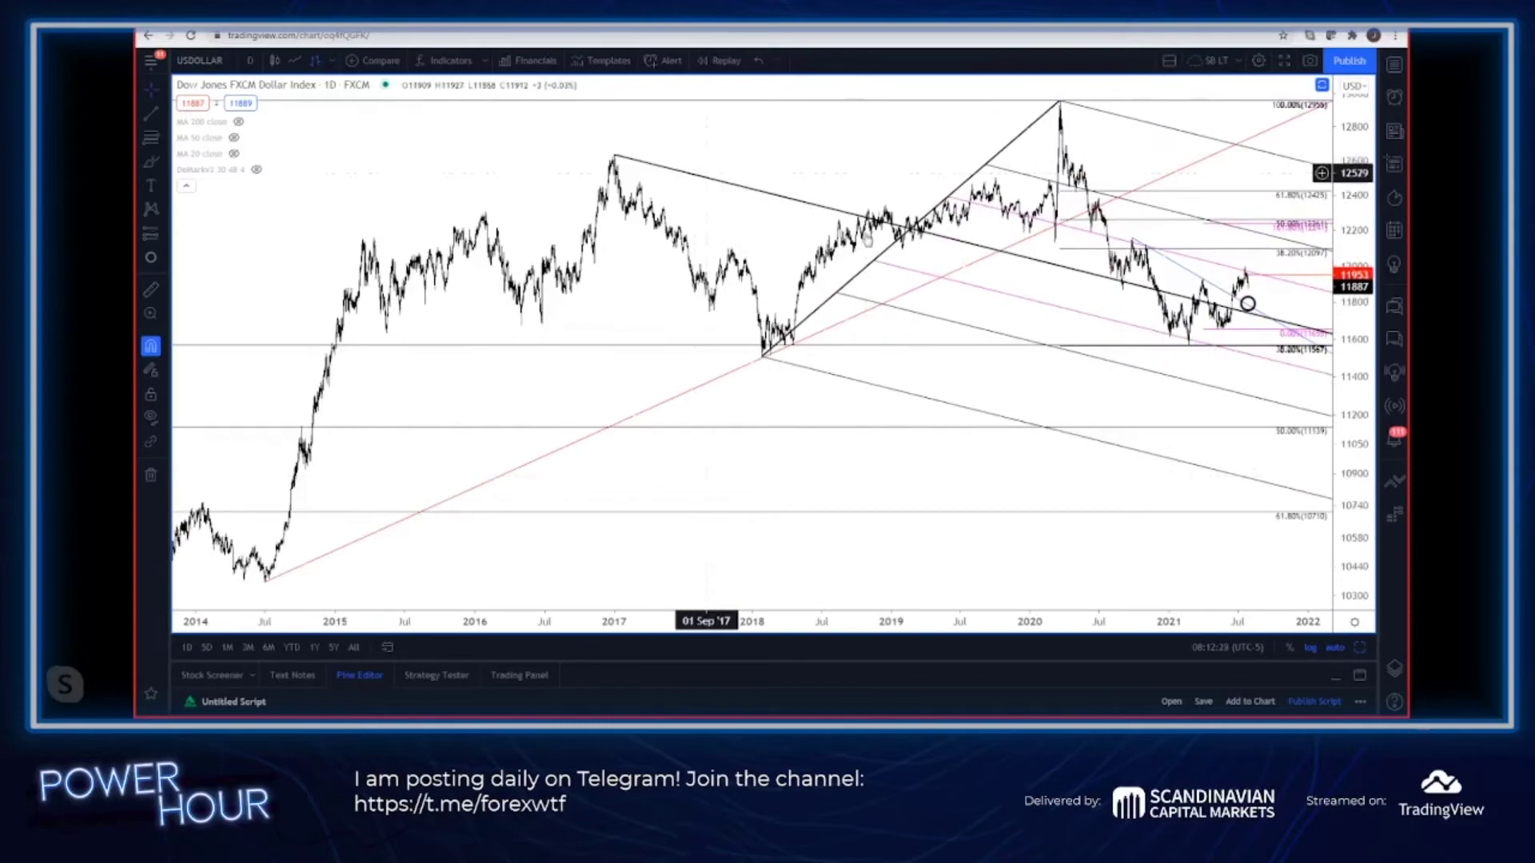
scroll(1249, 387, up, 6)
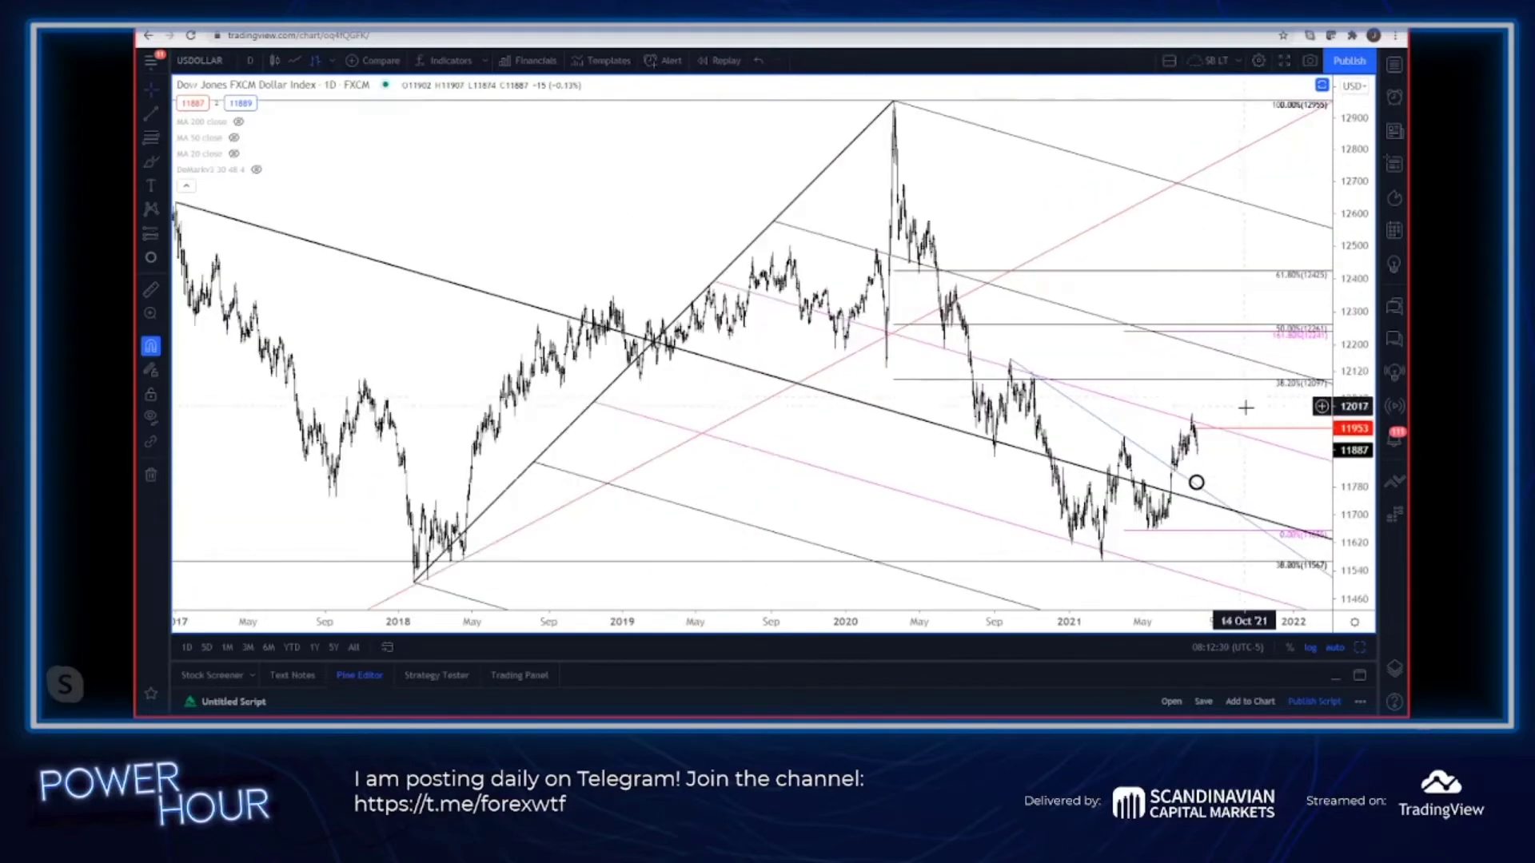
scroll(1223, 466, up, 4)
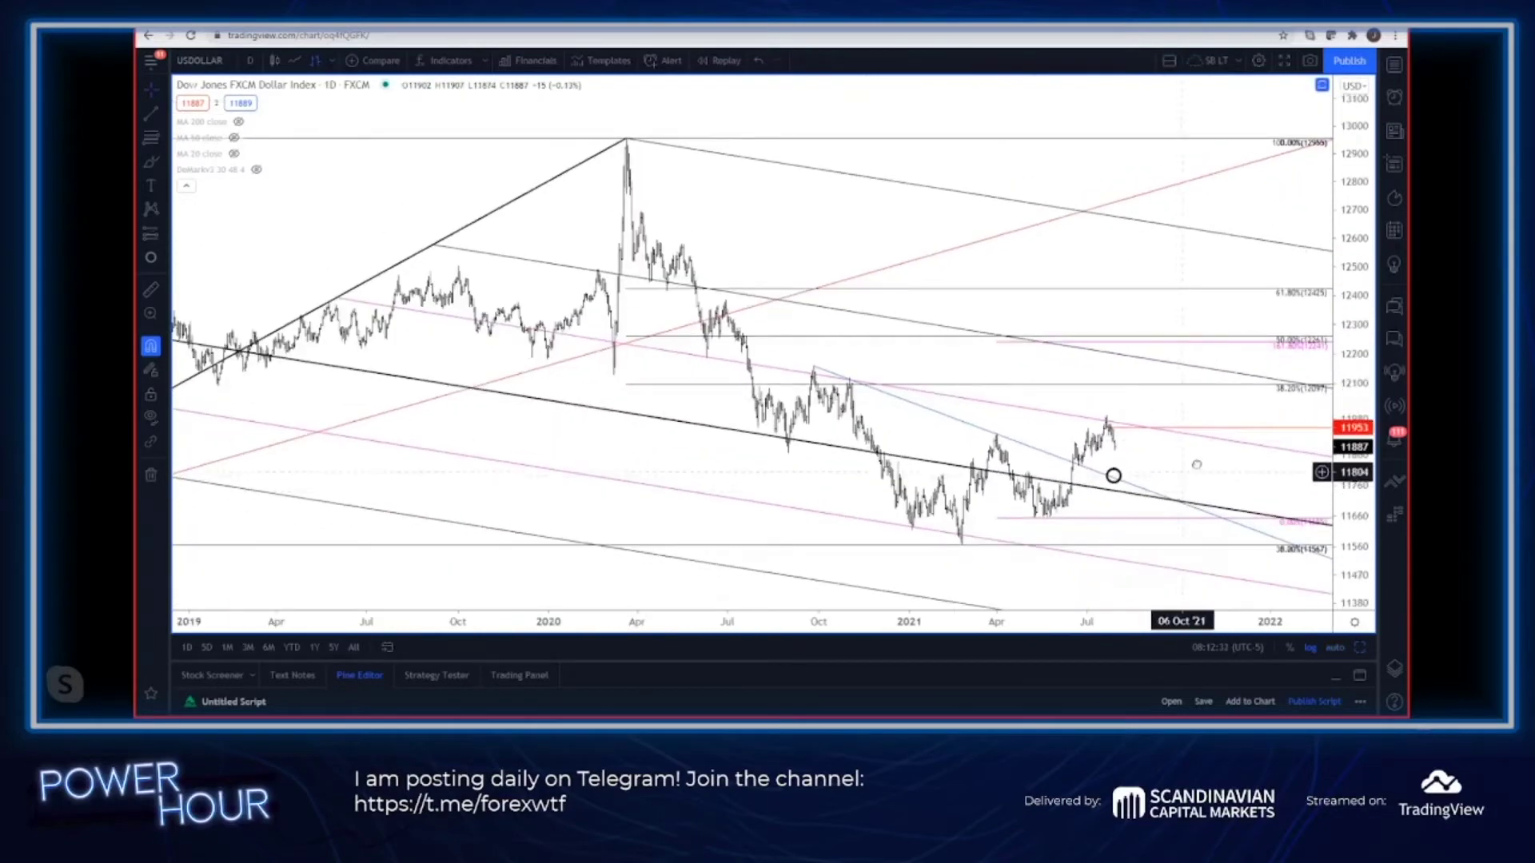
click(936, 414)
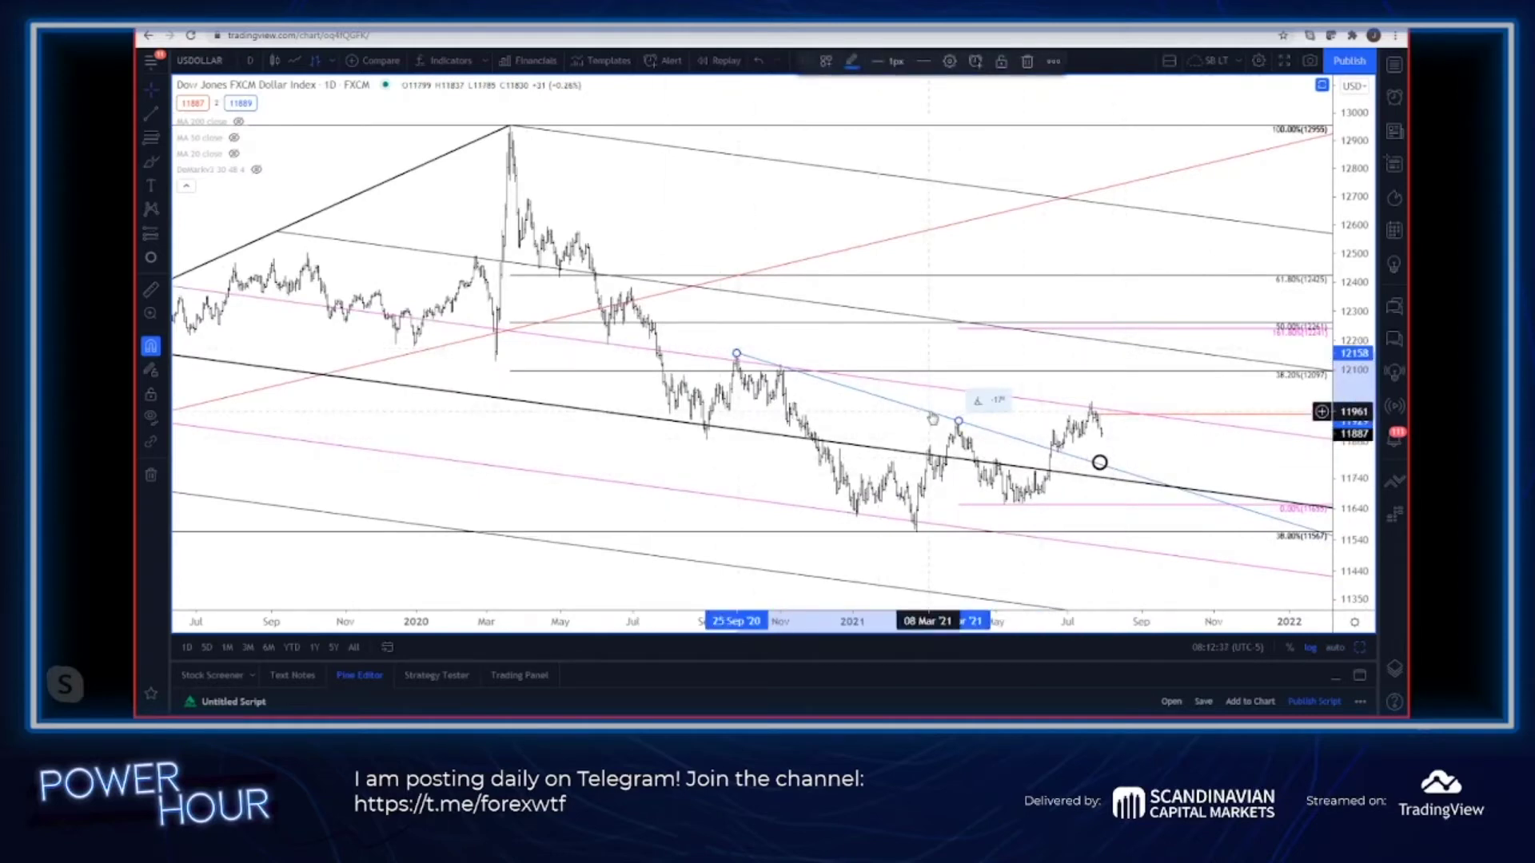
click(1100, 463)
click(1162, 442)
click(233, 138)
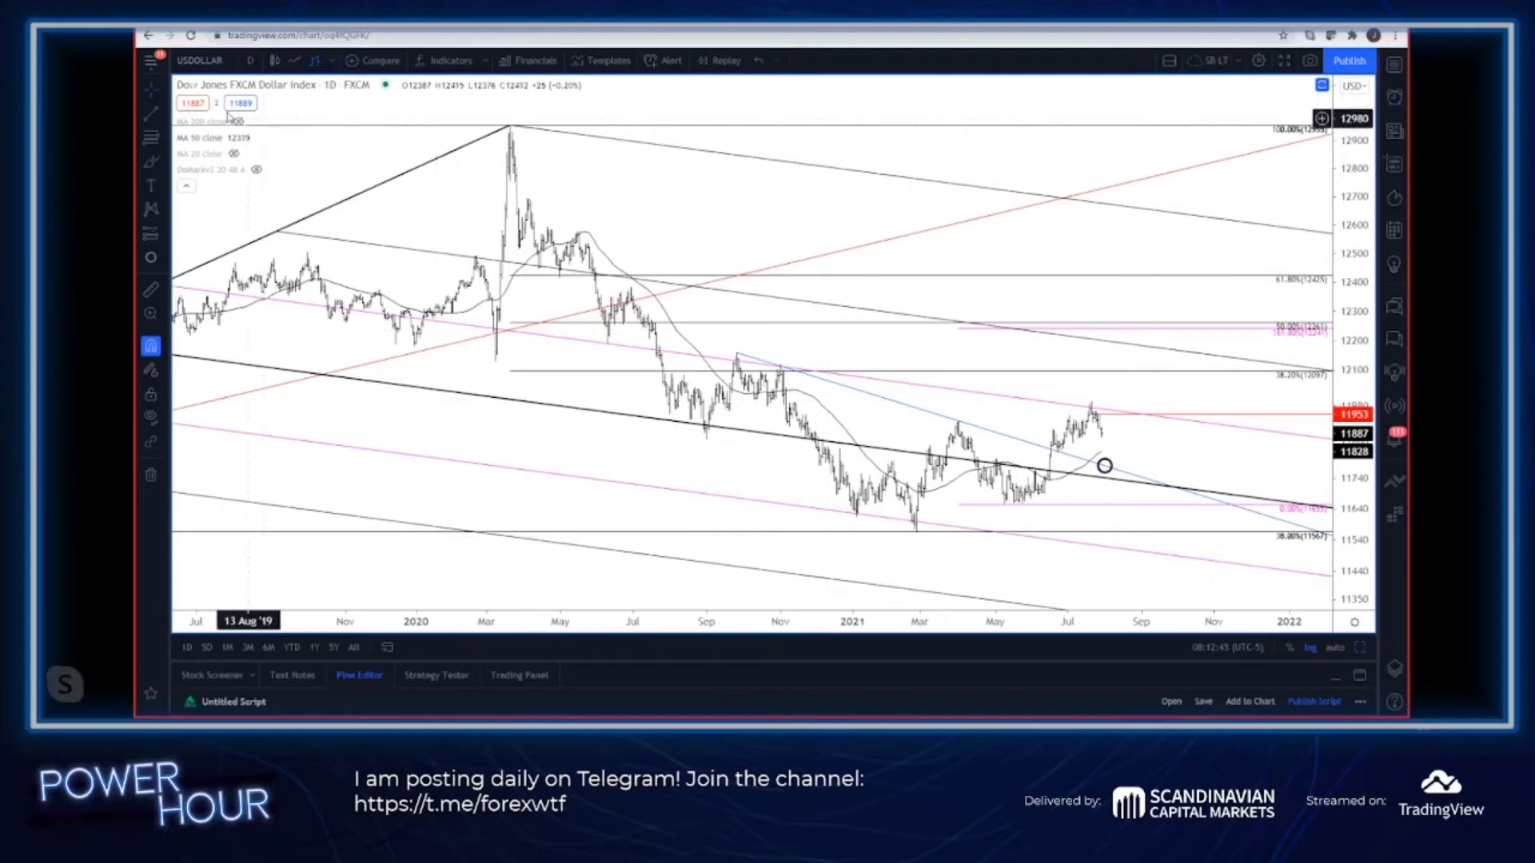
click(233, 137)
click(1104, 467)
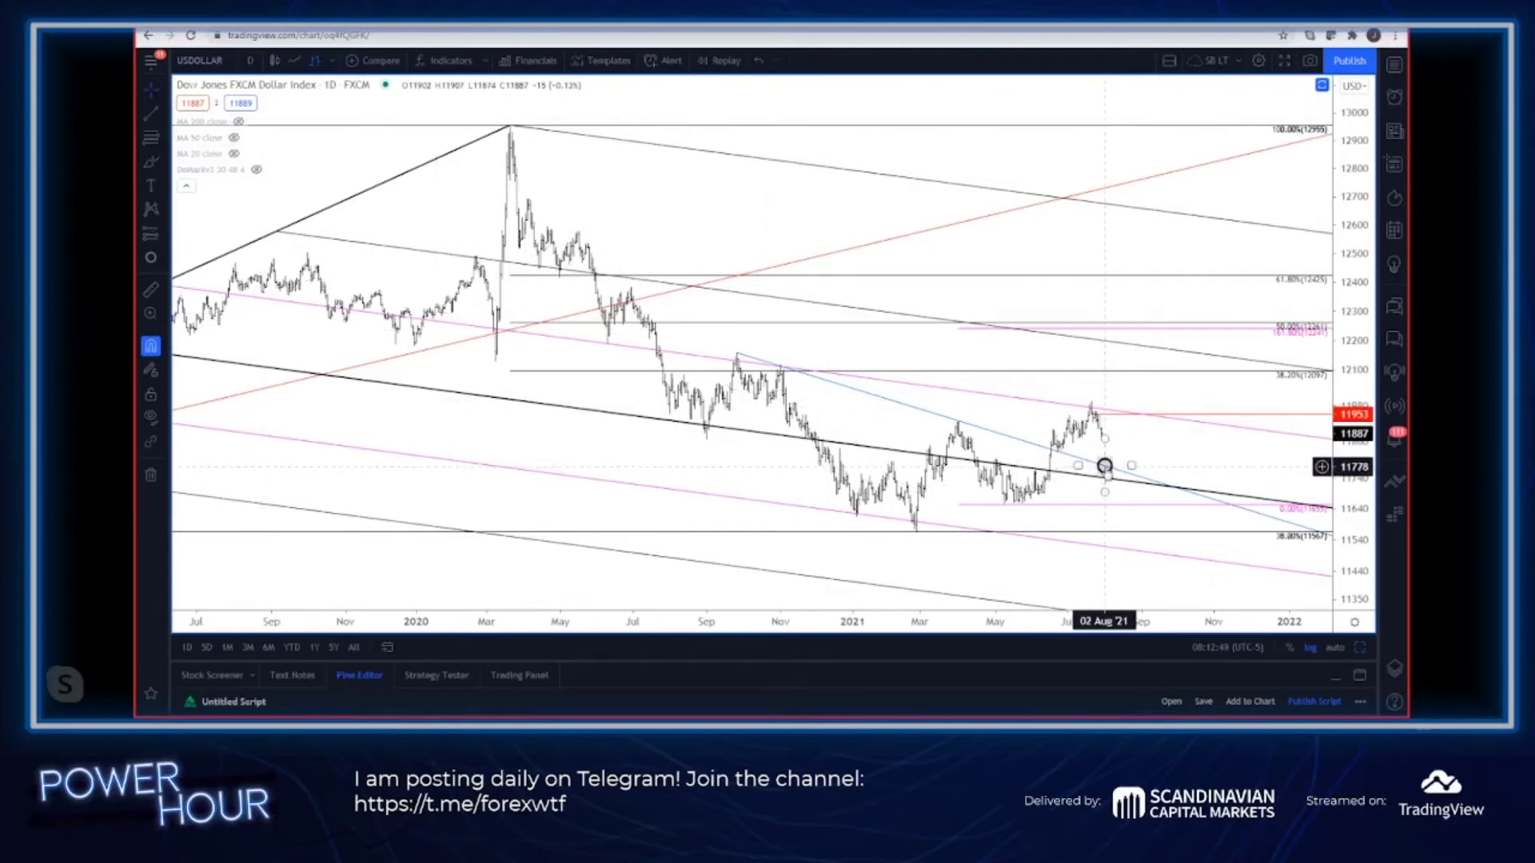
scroll(1189, 440, left, 1)
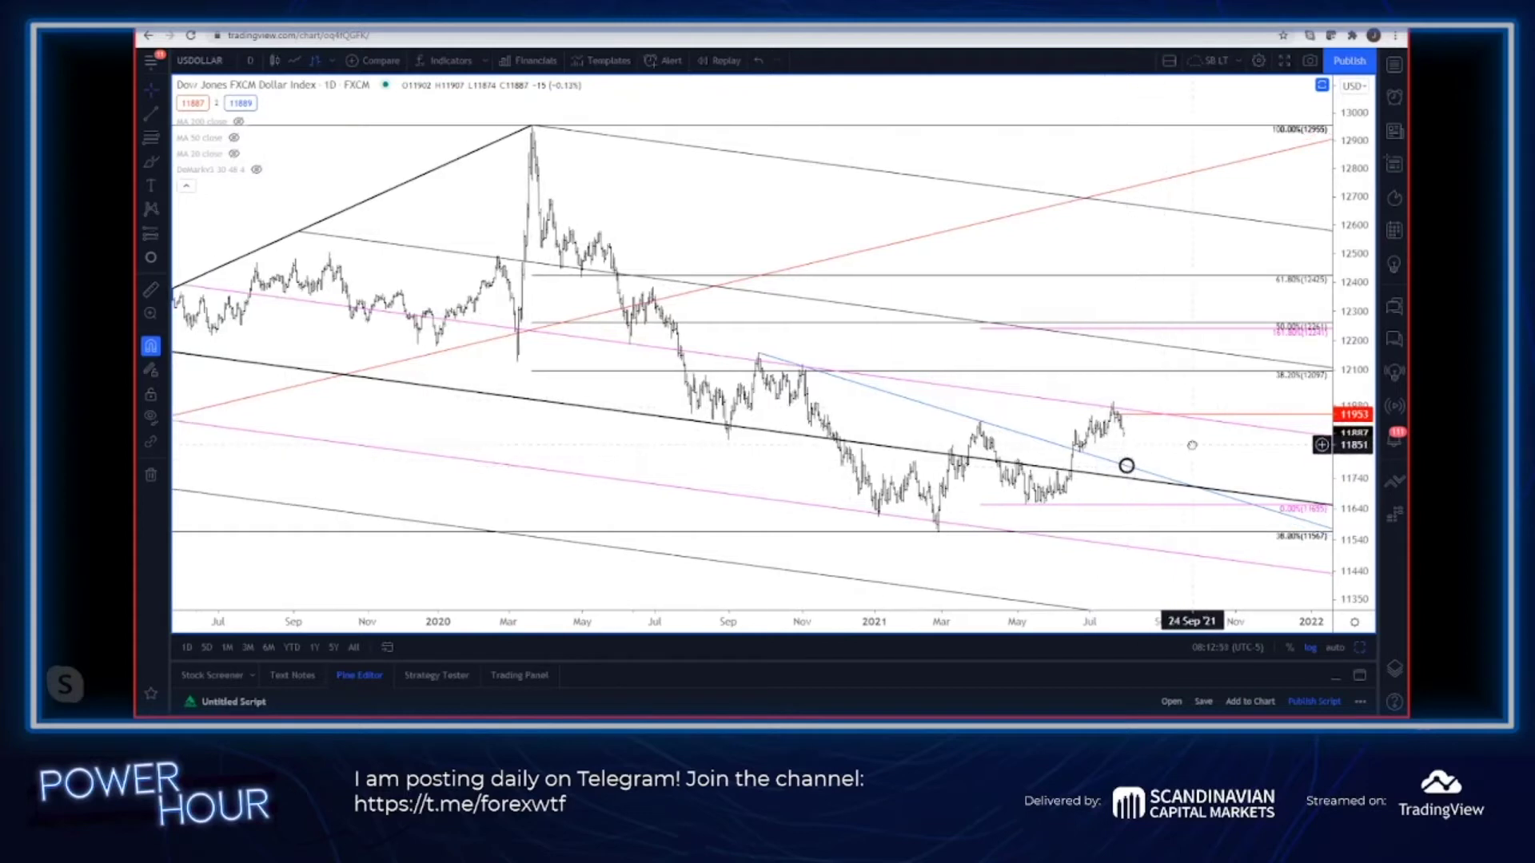
scroll(1191, 446, up, 2)
click(1067, 467)
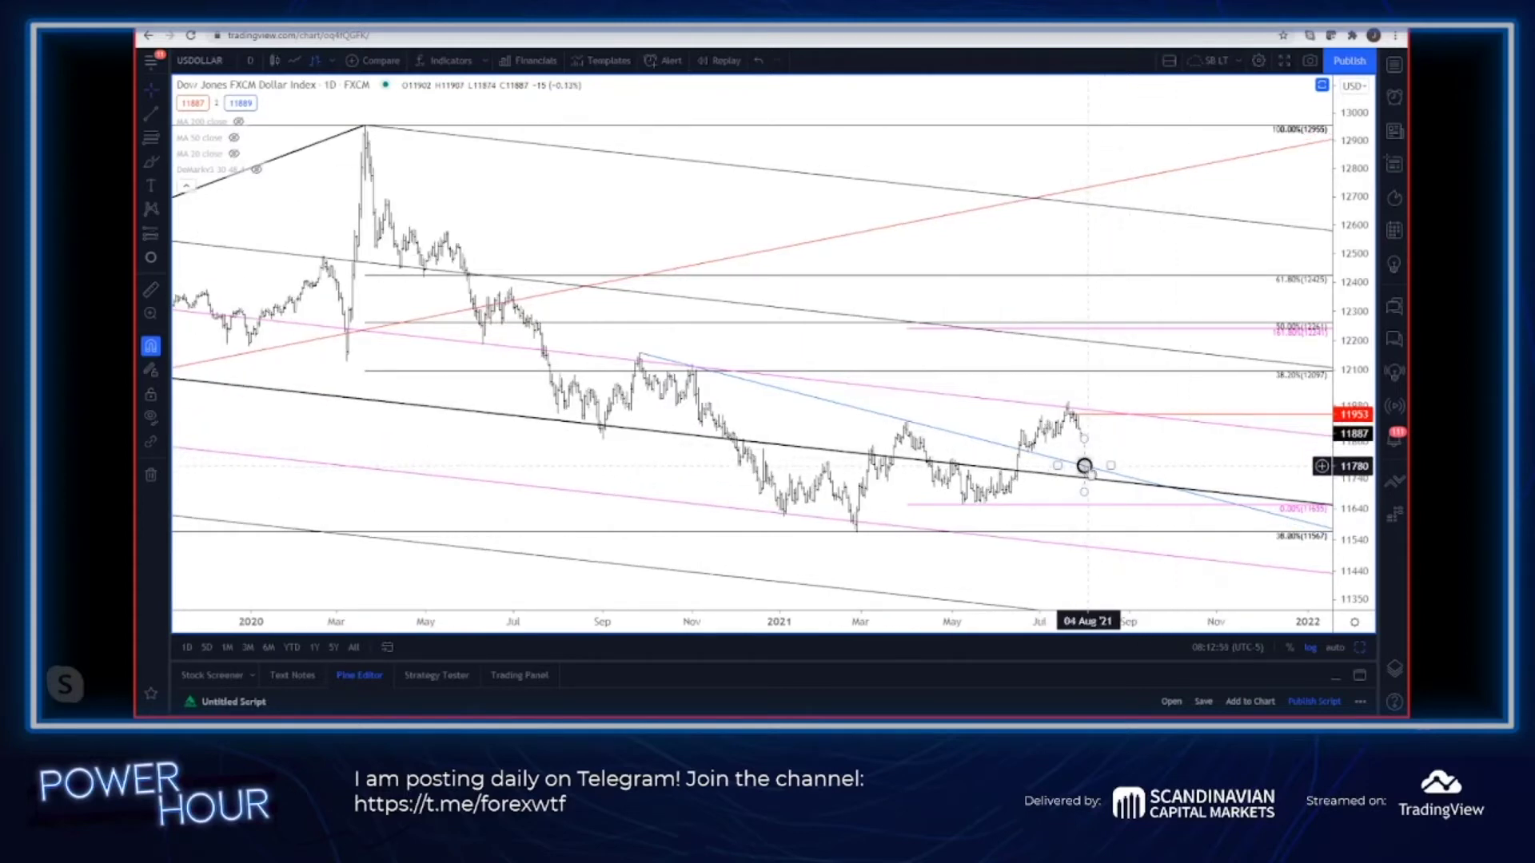
click(986, 471)
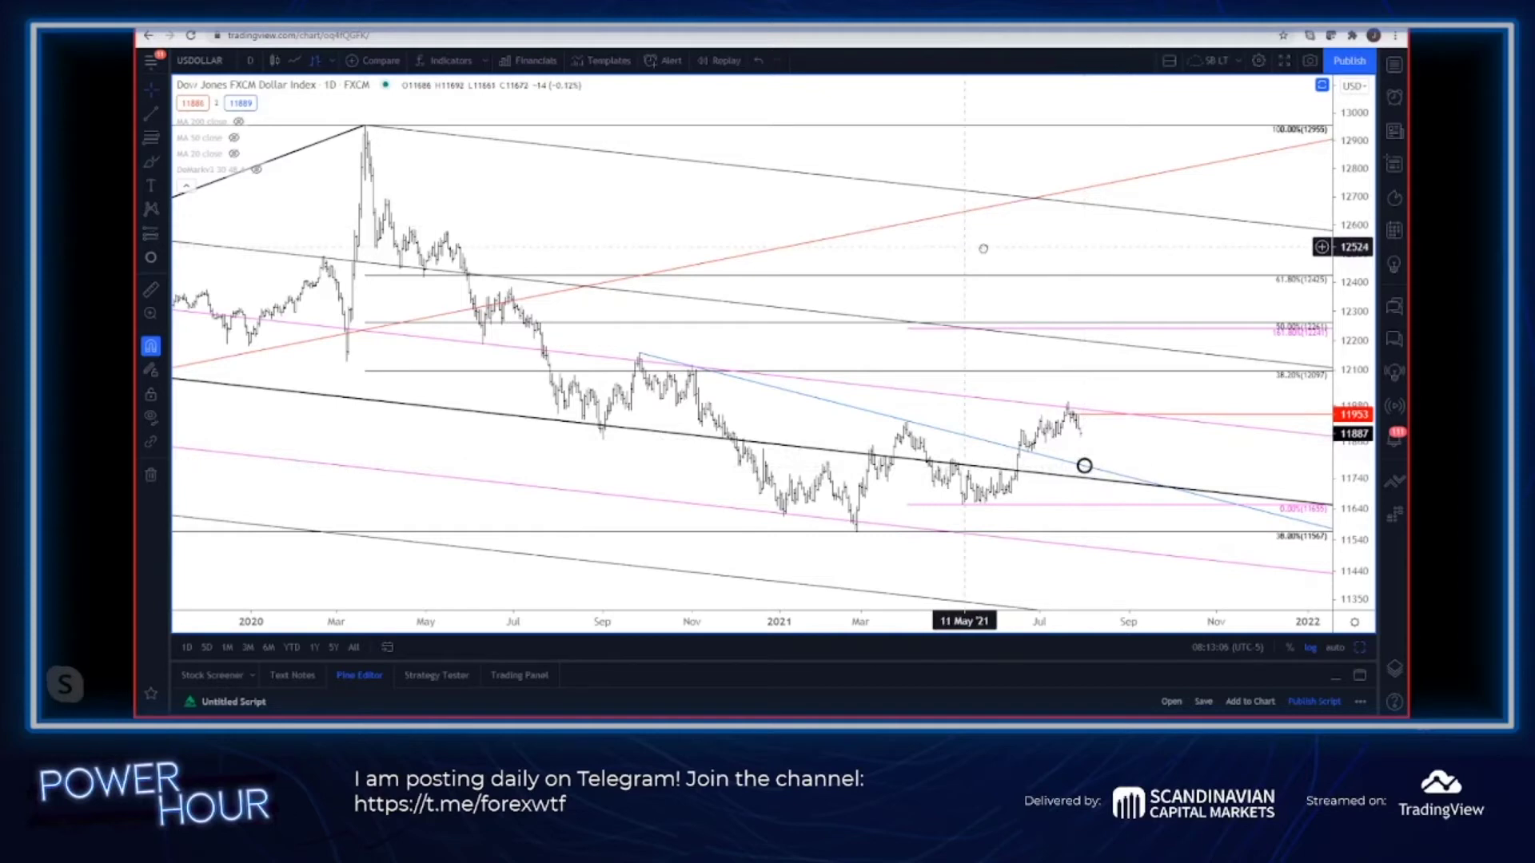
scroll(989, 248, down, 2)
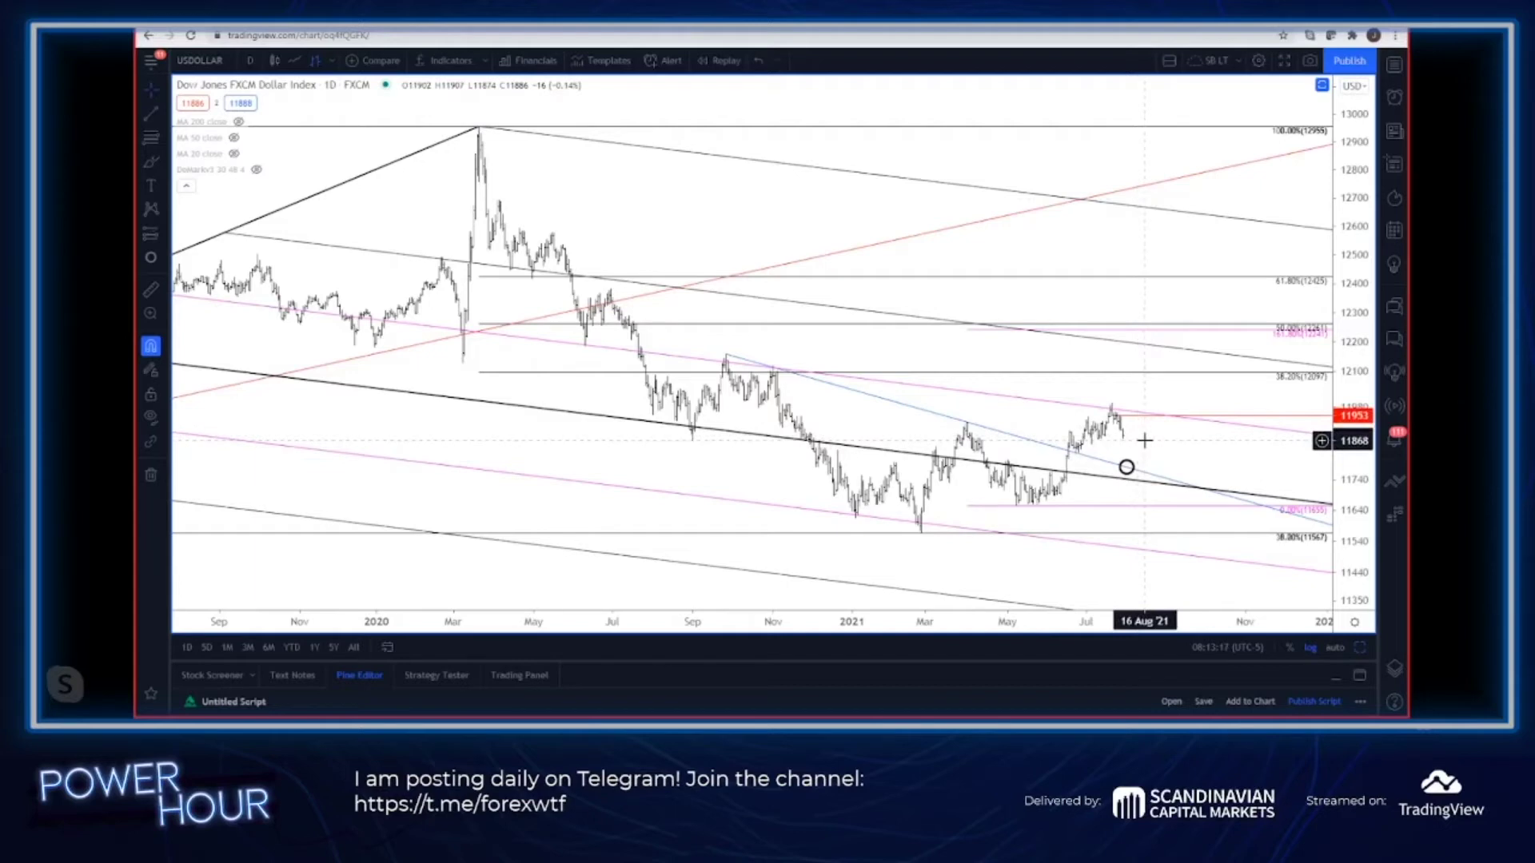
scroll(1145, 440, up, 1)
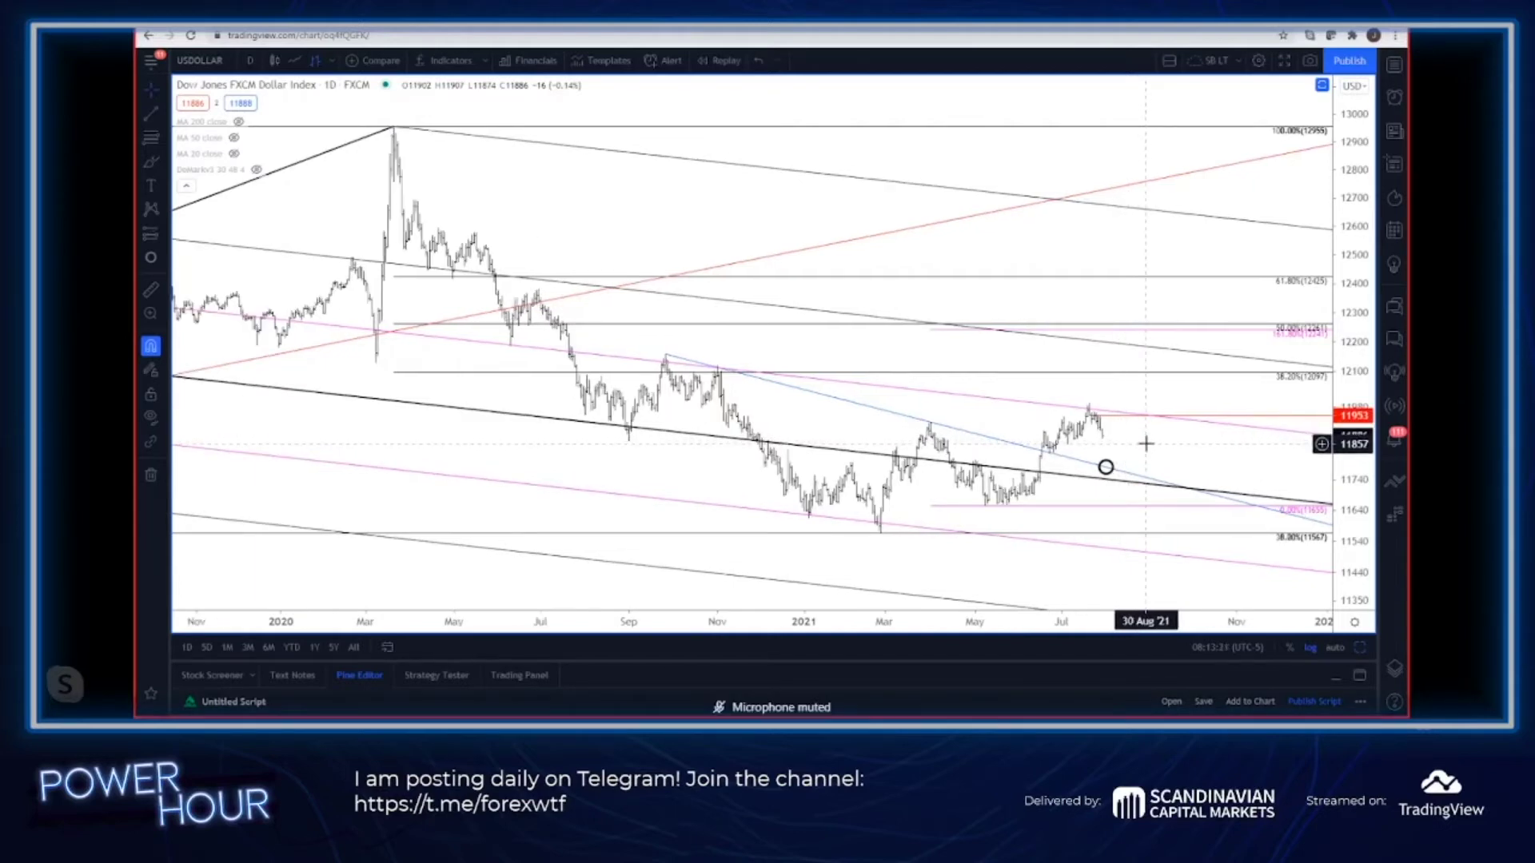
- Load the U.S. Dollar Currency Index (DXY) chart on 1-hour (60) bars
text(dx)
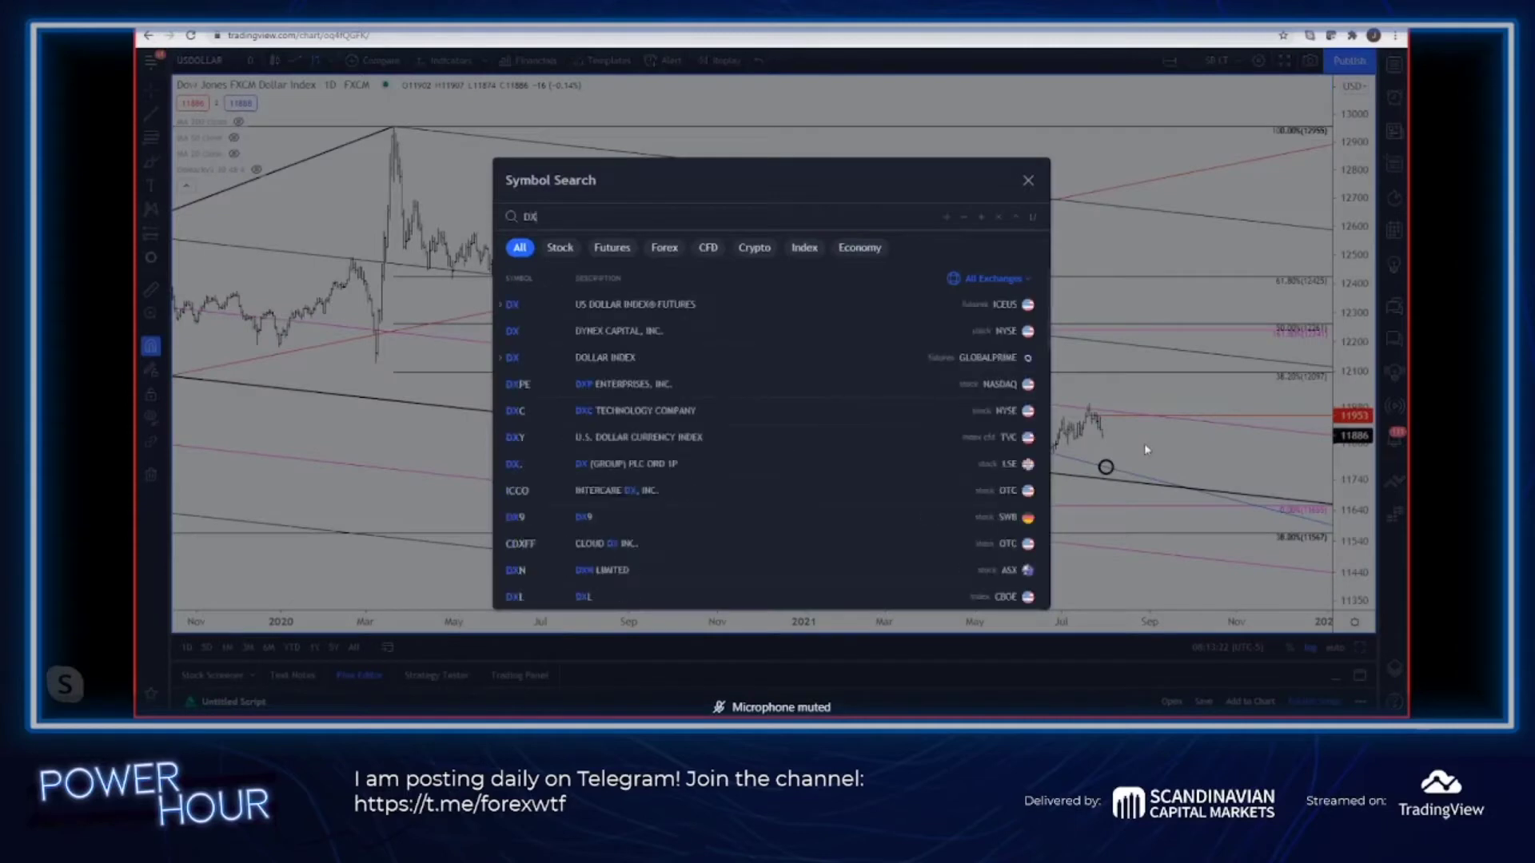
key(Escape)
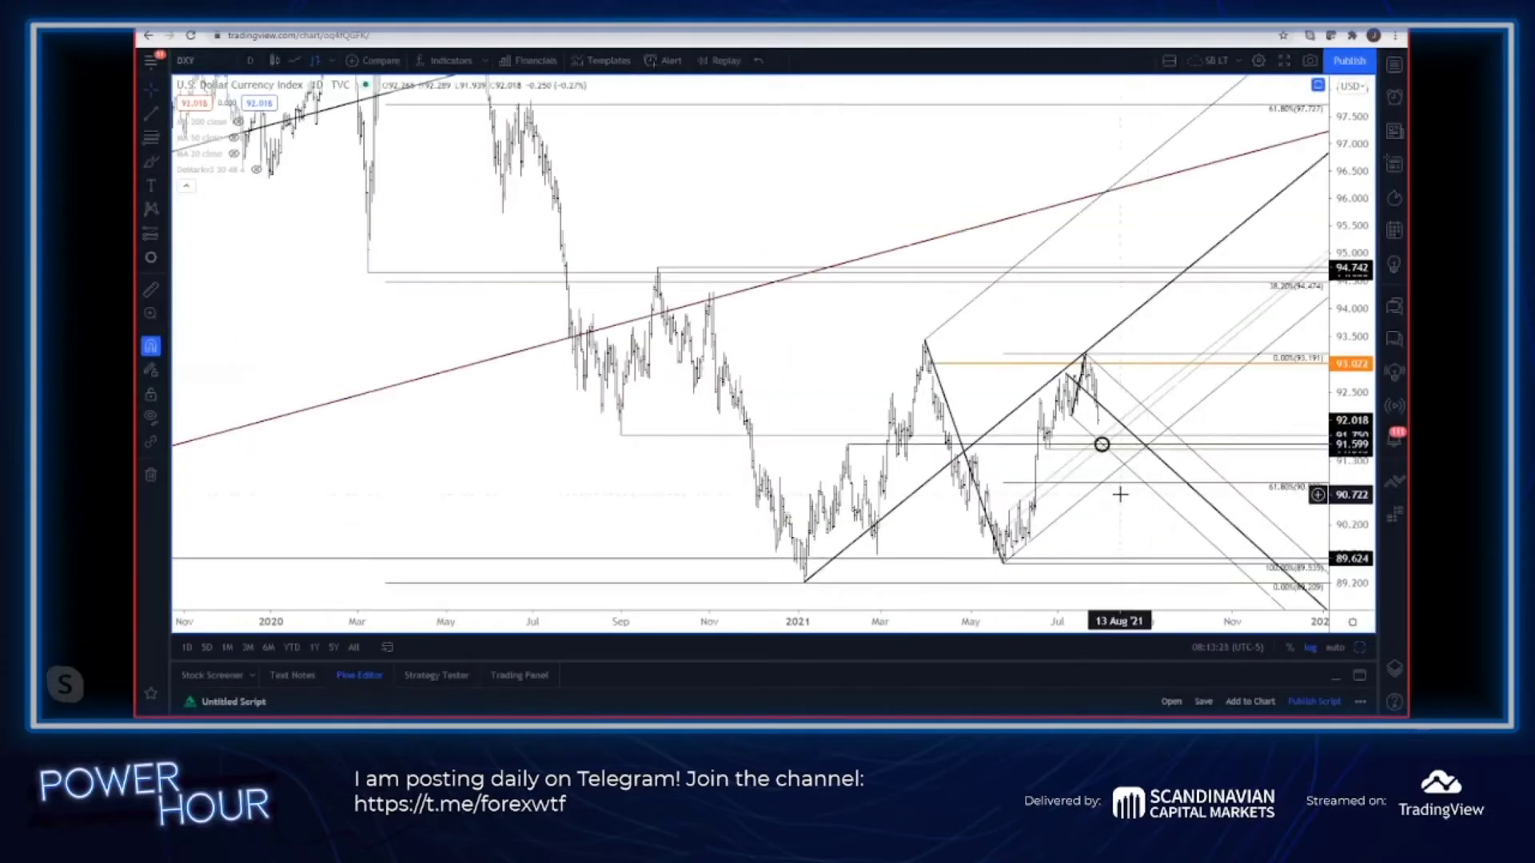
text(60)
key(Return)
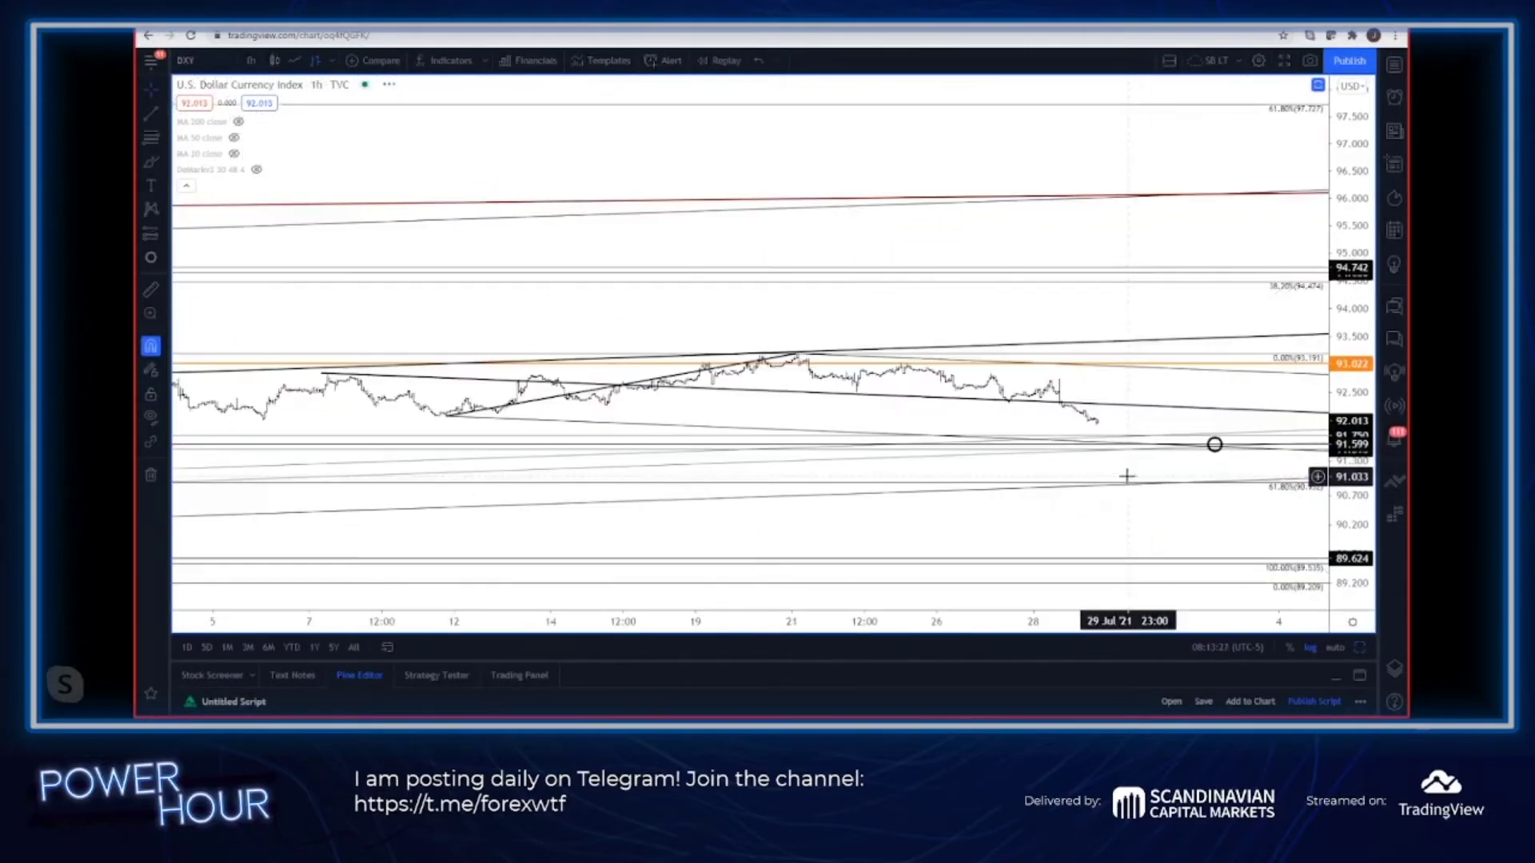
- Auto-fit the price scale and zoom out to show DXY back to January
click(1333, 648)
scroll(1079, 420, down, 5)
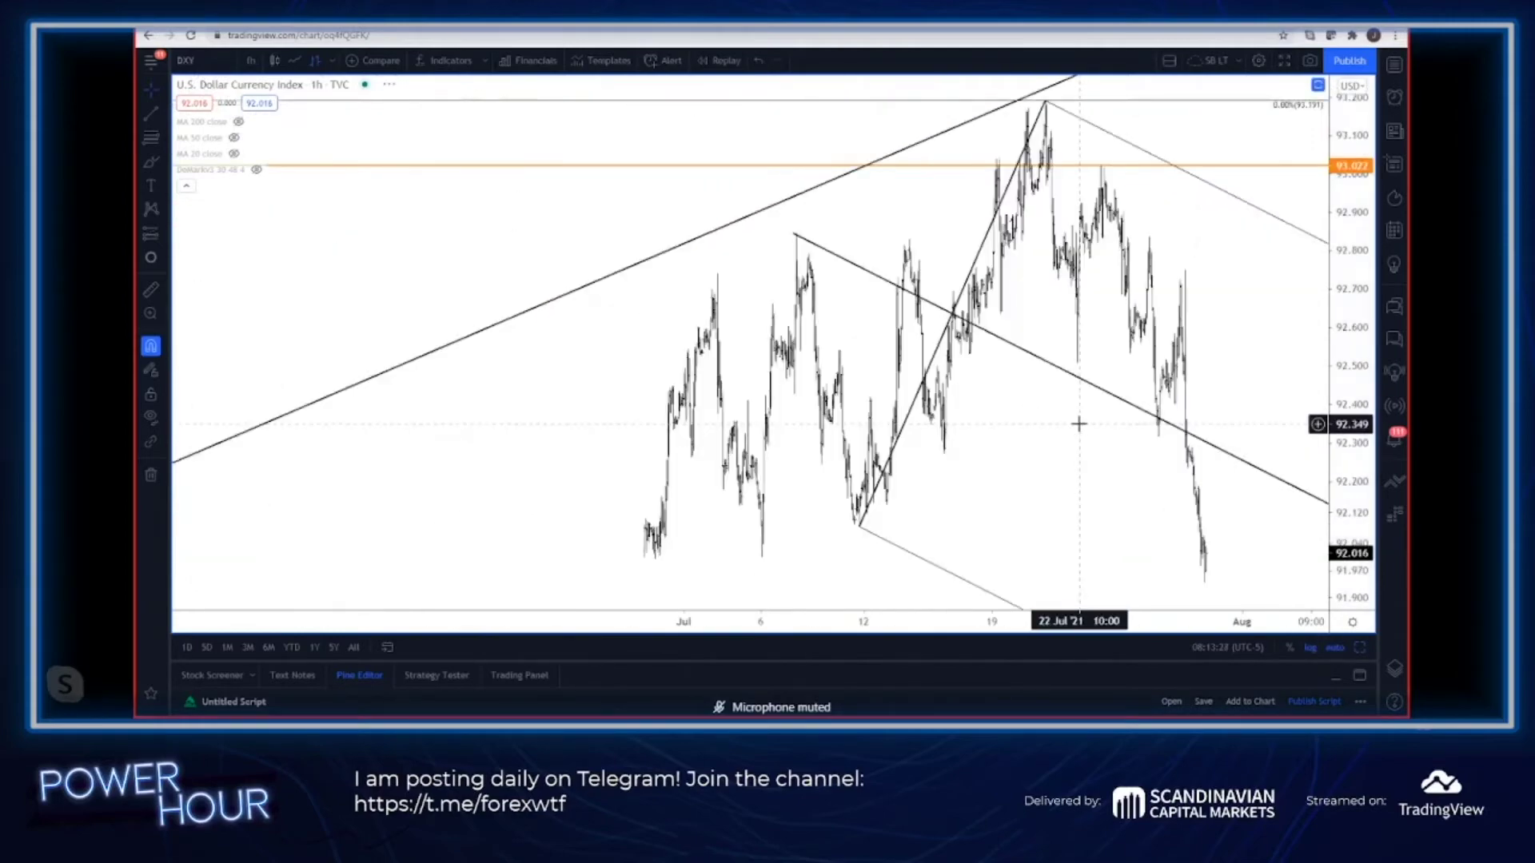
scroll(1076, 423, down, 6)
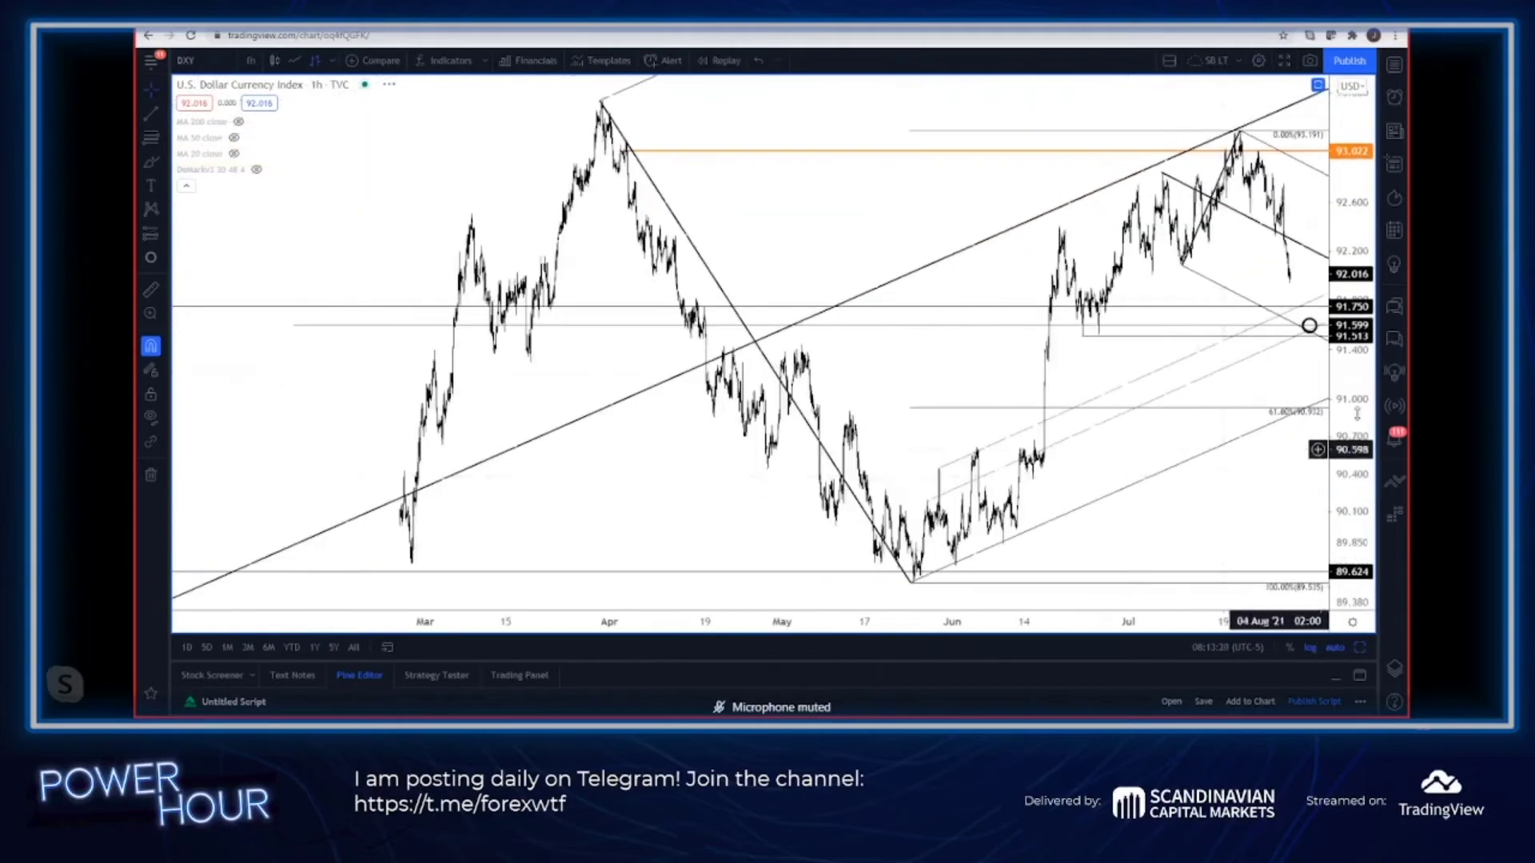
- Switch DXY to the 240 (4-hour) interval and adjust the time-axis zoom
text(240)
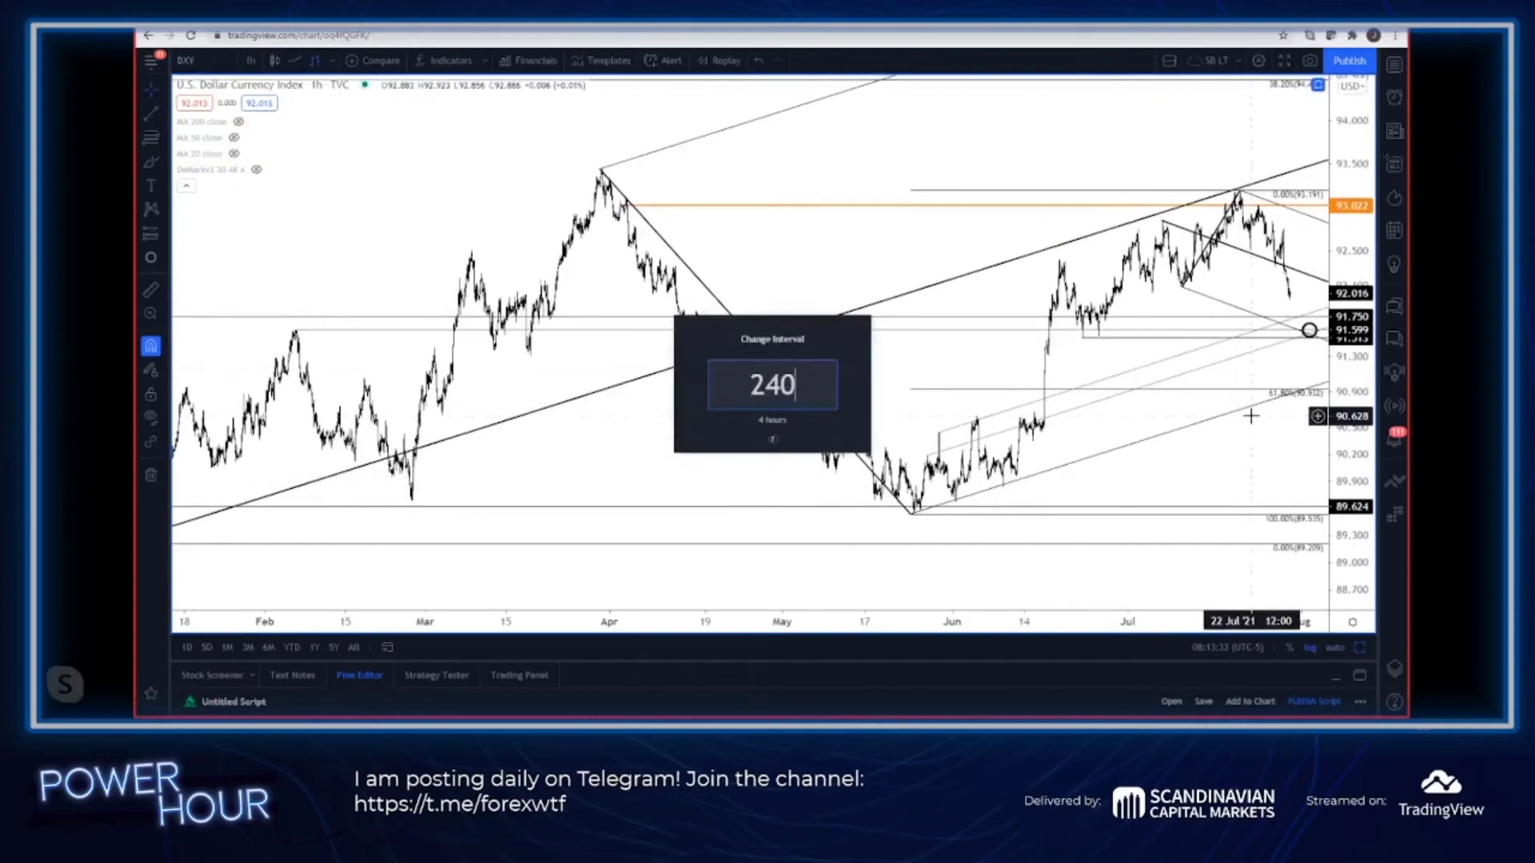
key(Return)
scroll(883, 424, up, 8)
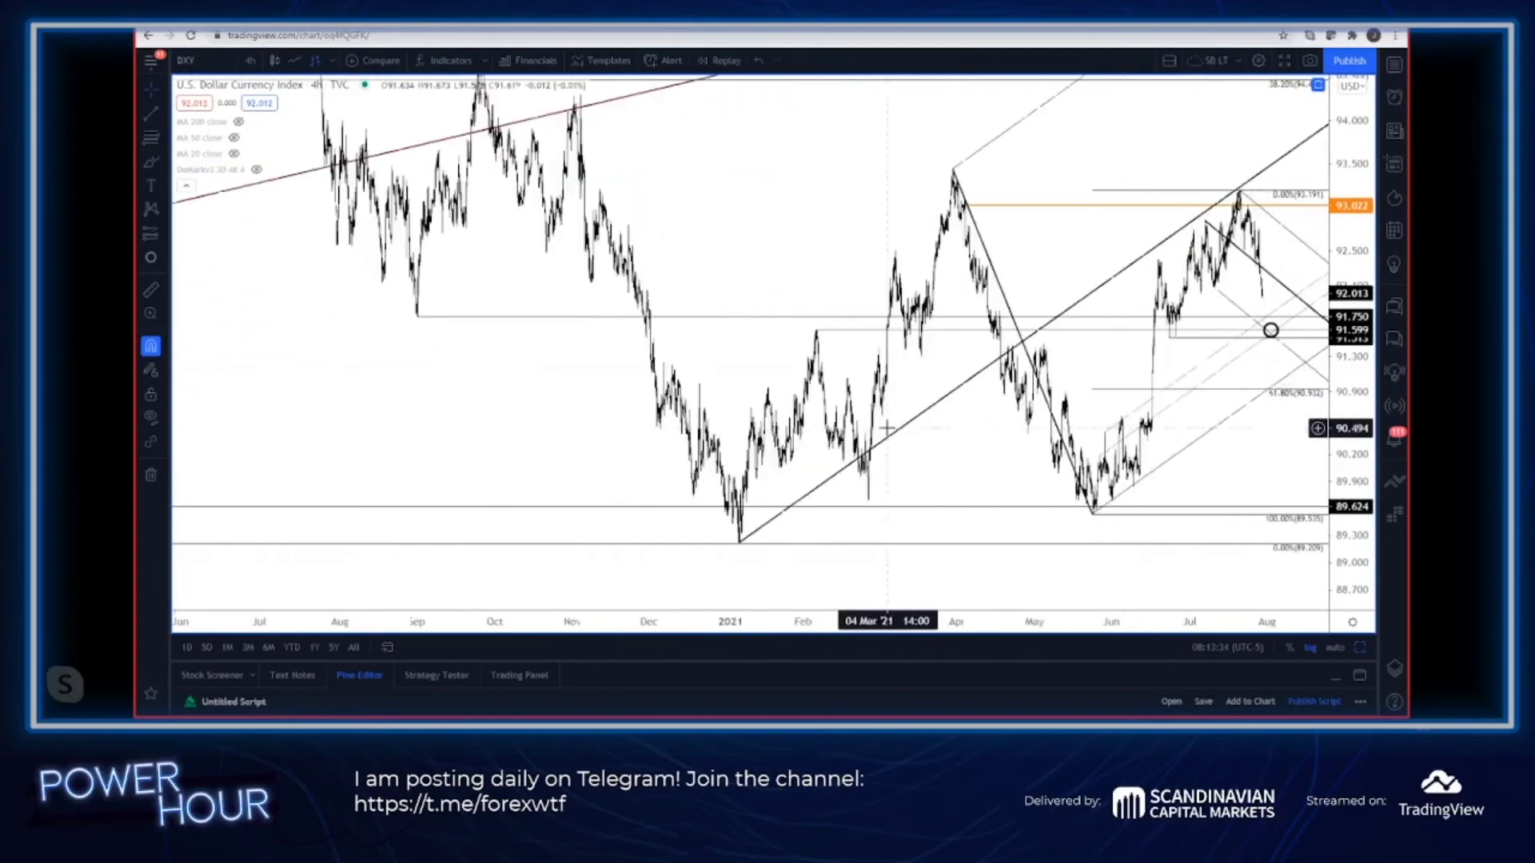
scroll(1195, 454, right, 2)
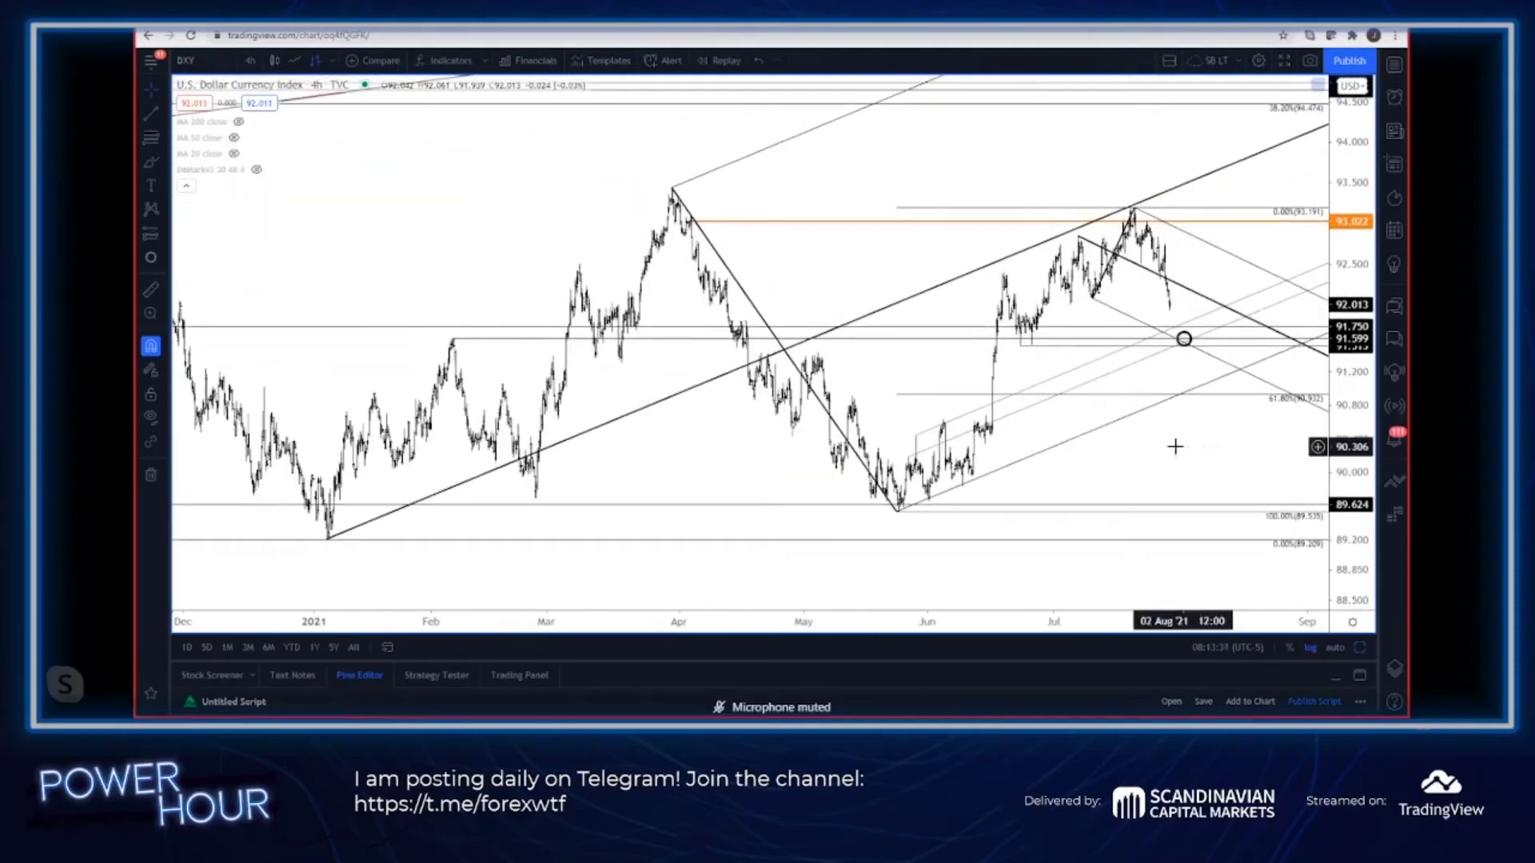
scroll(1159, 452, right, 2)
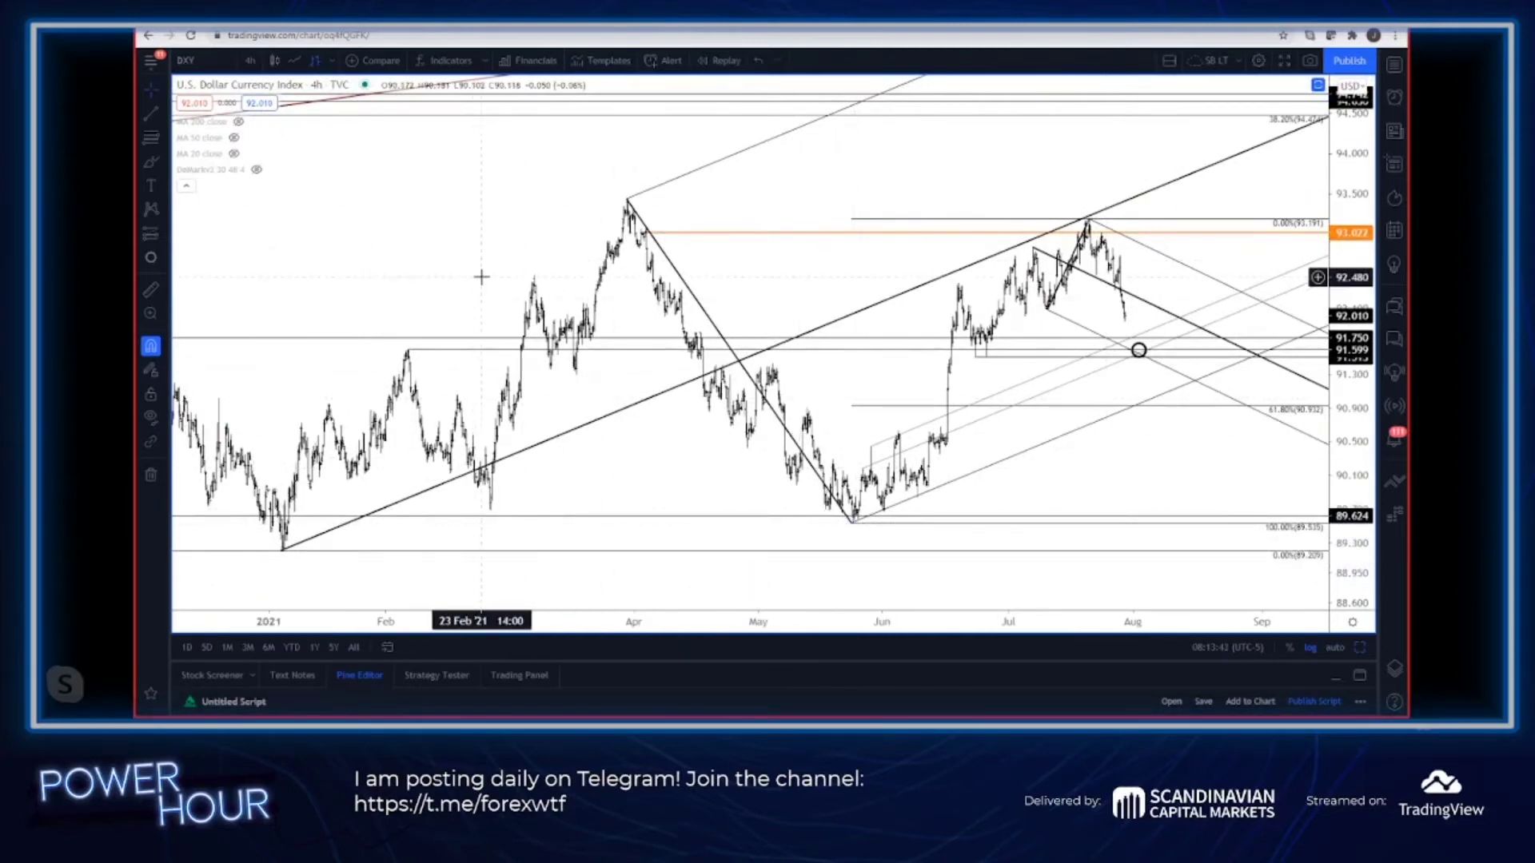
scroll(474, 350, up, 3)
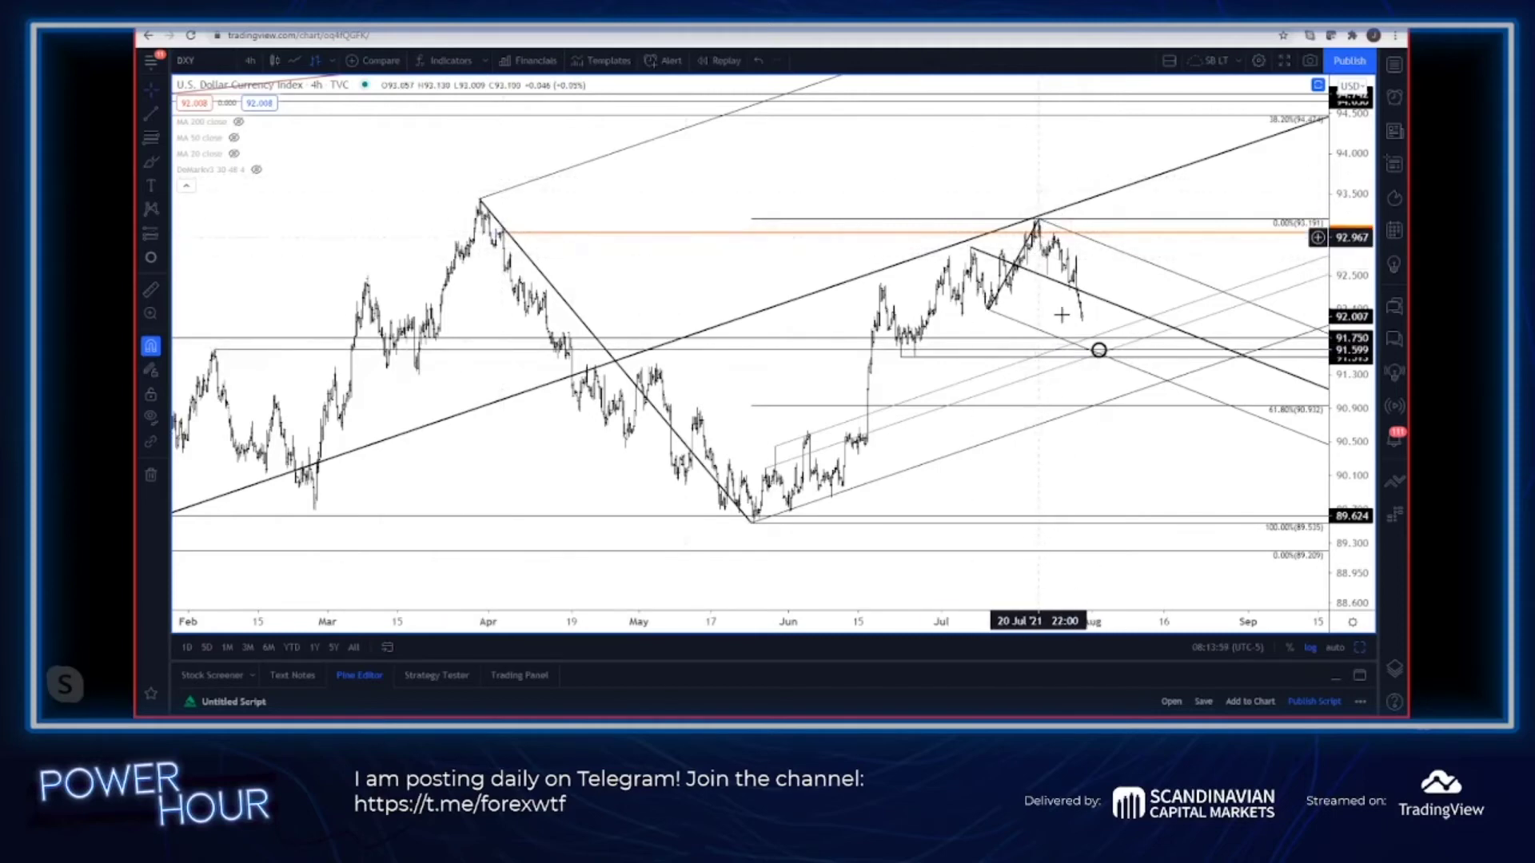
- Pan back in time, auto-fit the price scale and zoom in on May–August price action
drag(1000, 178, 1045, 228)
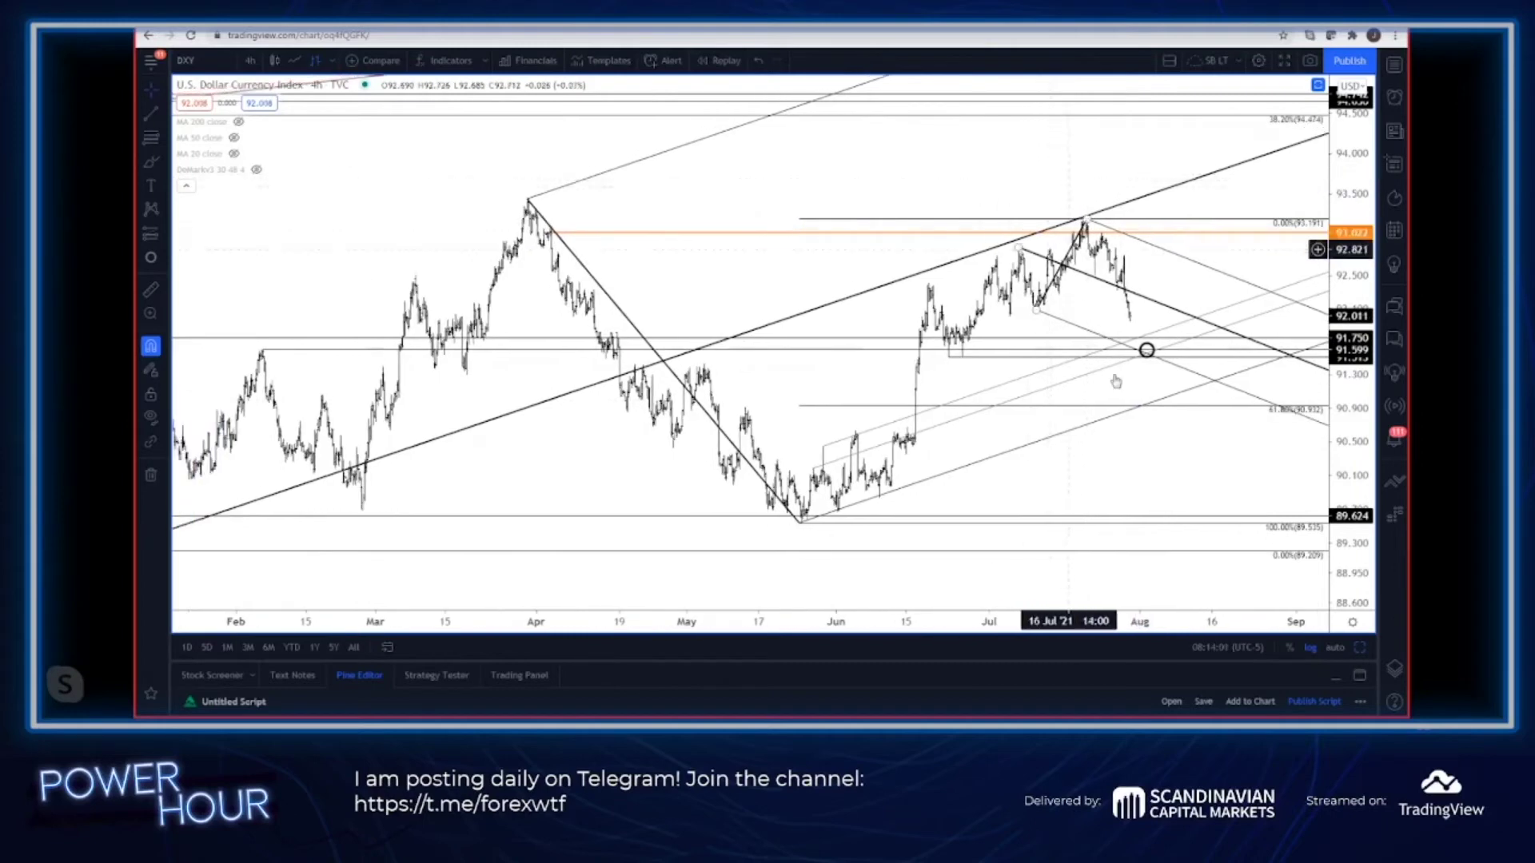
drag(1172, 466, 1202, 469)
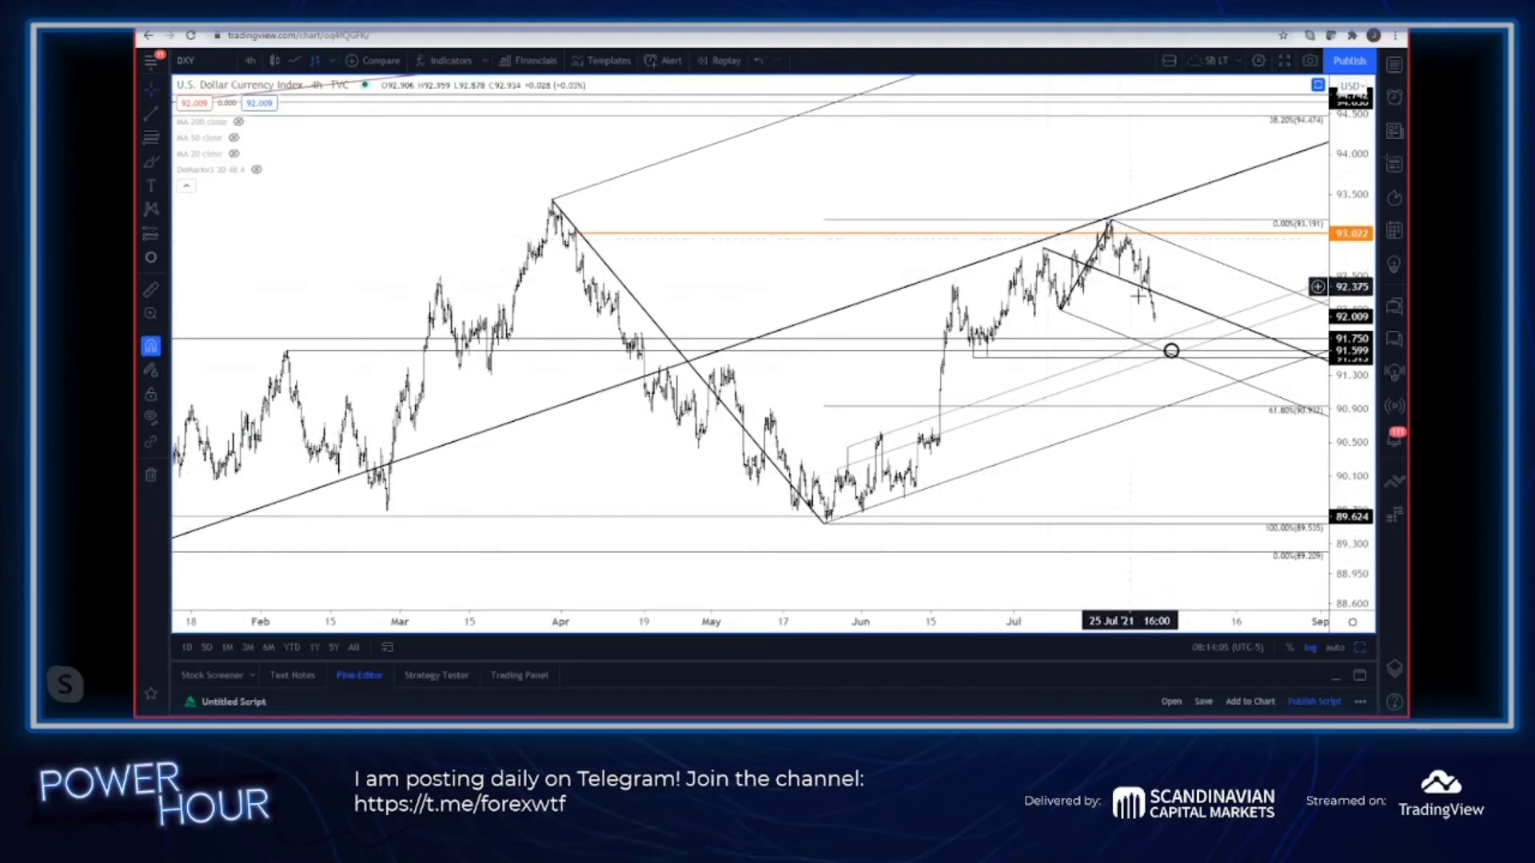
click(1341, 648)
scroll(1200, 516, up, 3)
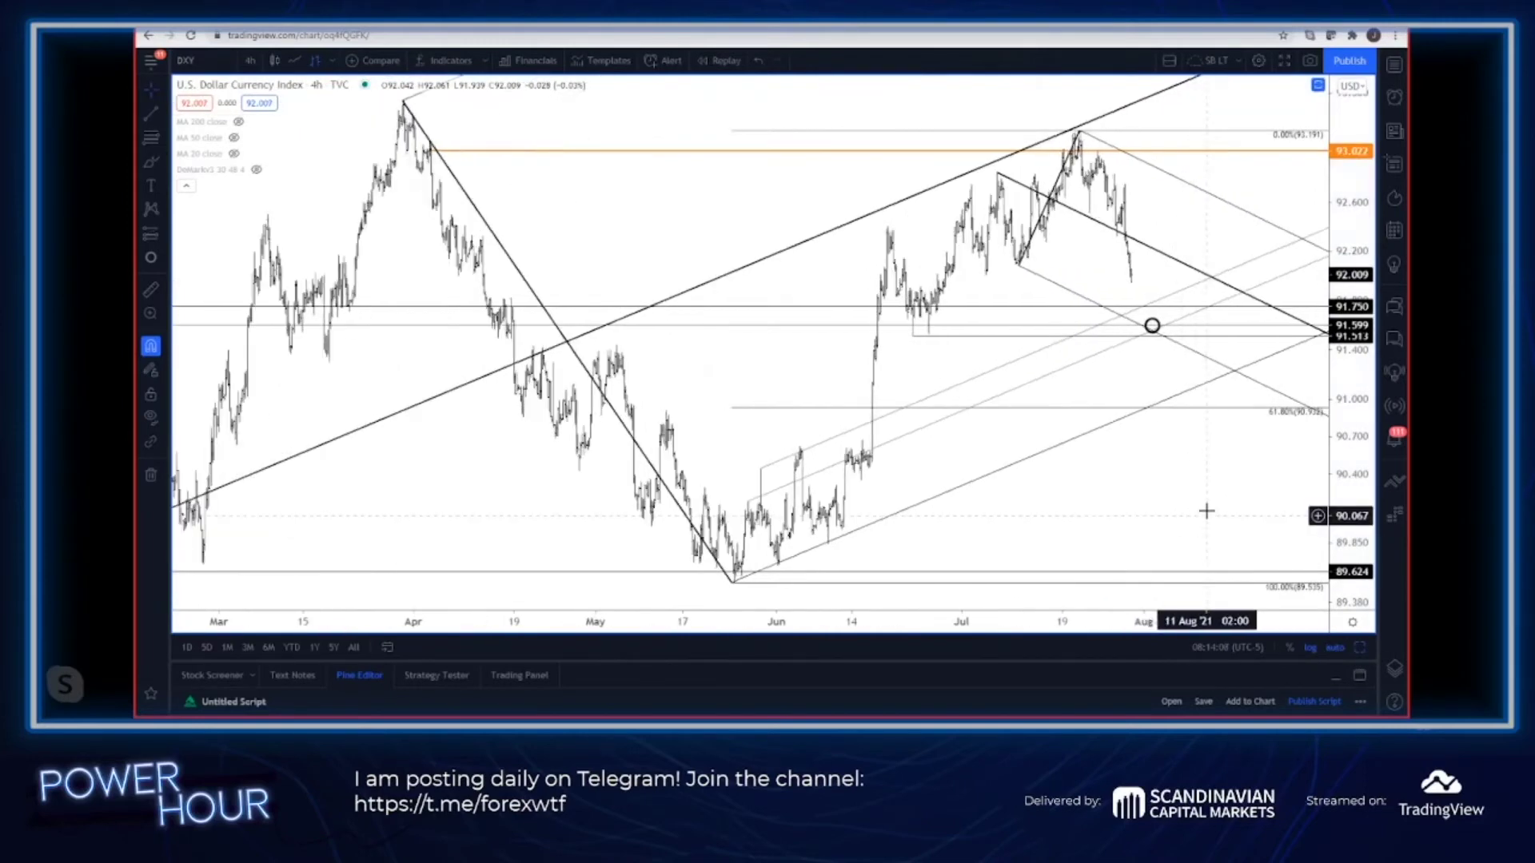
scroll(1206, 511, up, 5)
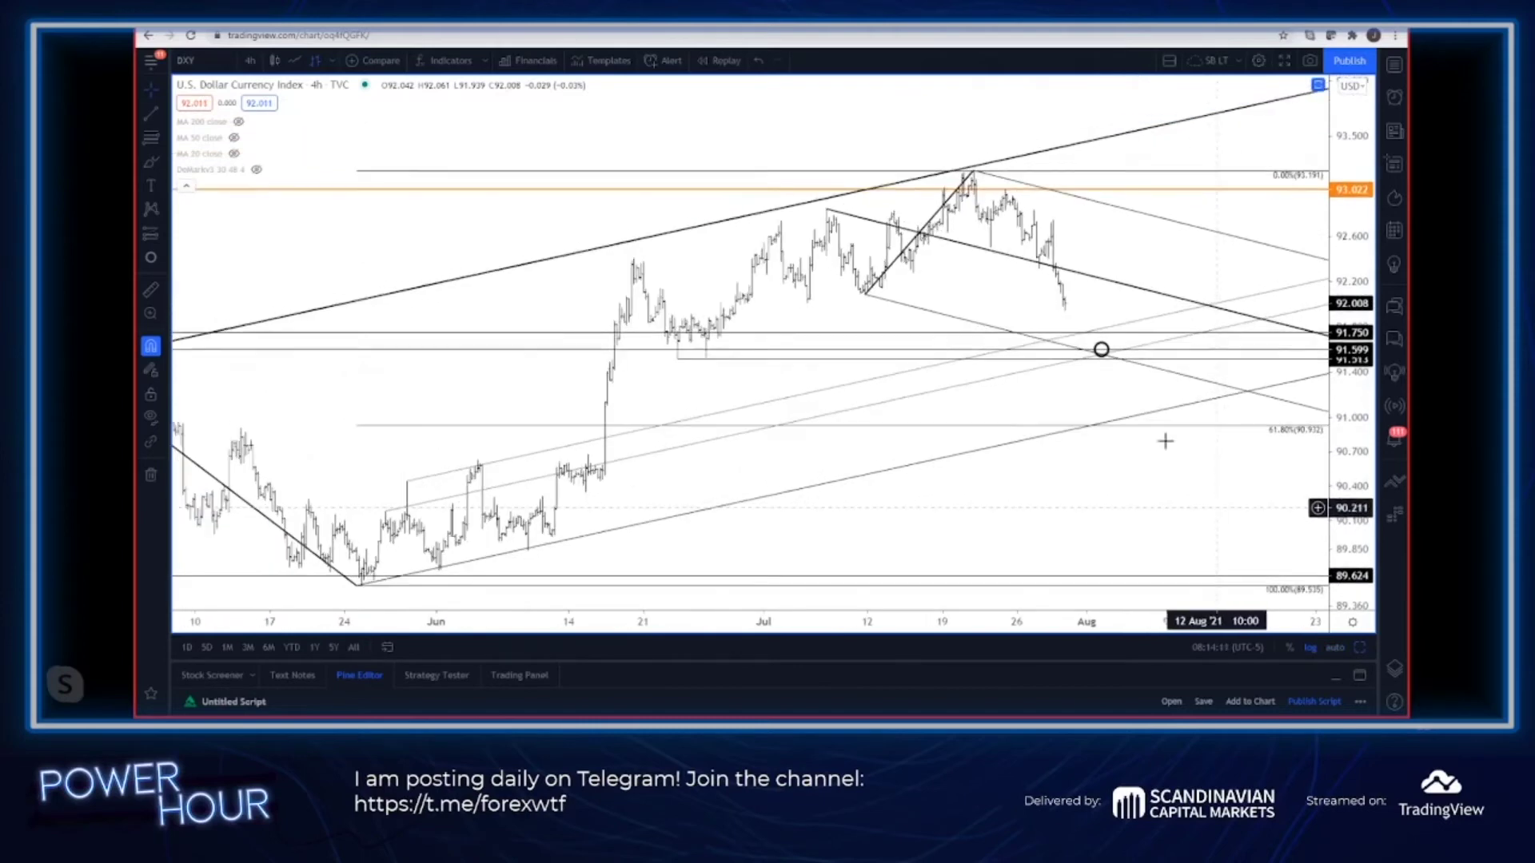
click(1071, 276)
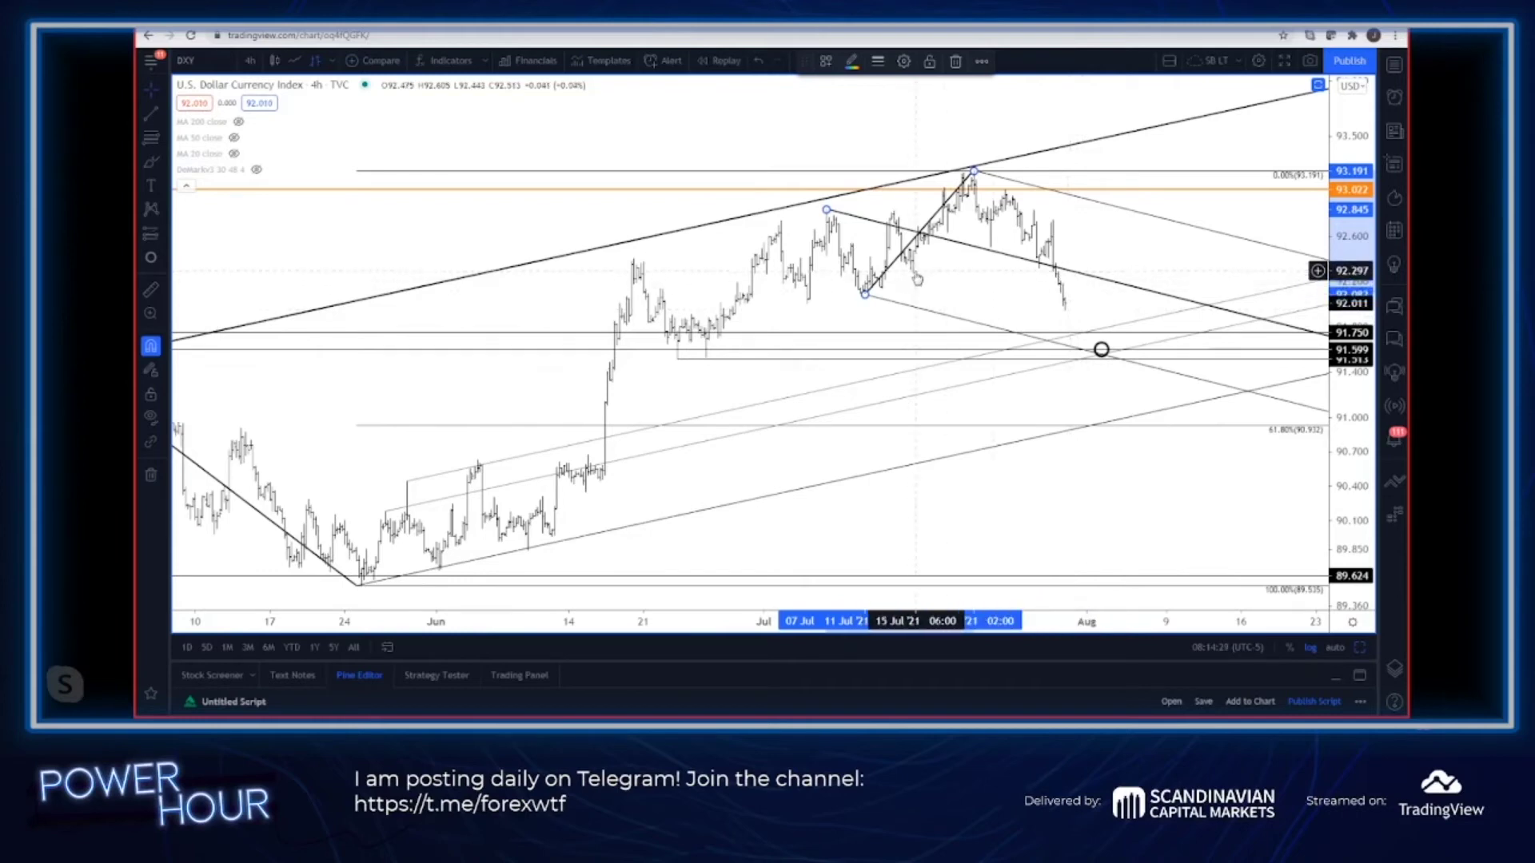
click(1073, 272)
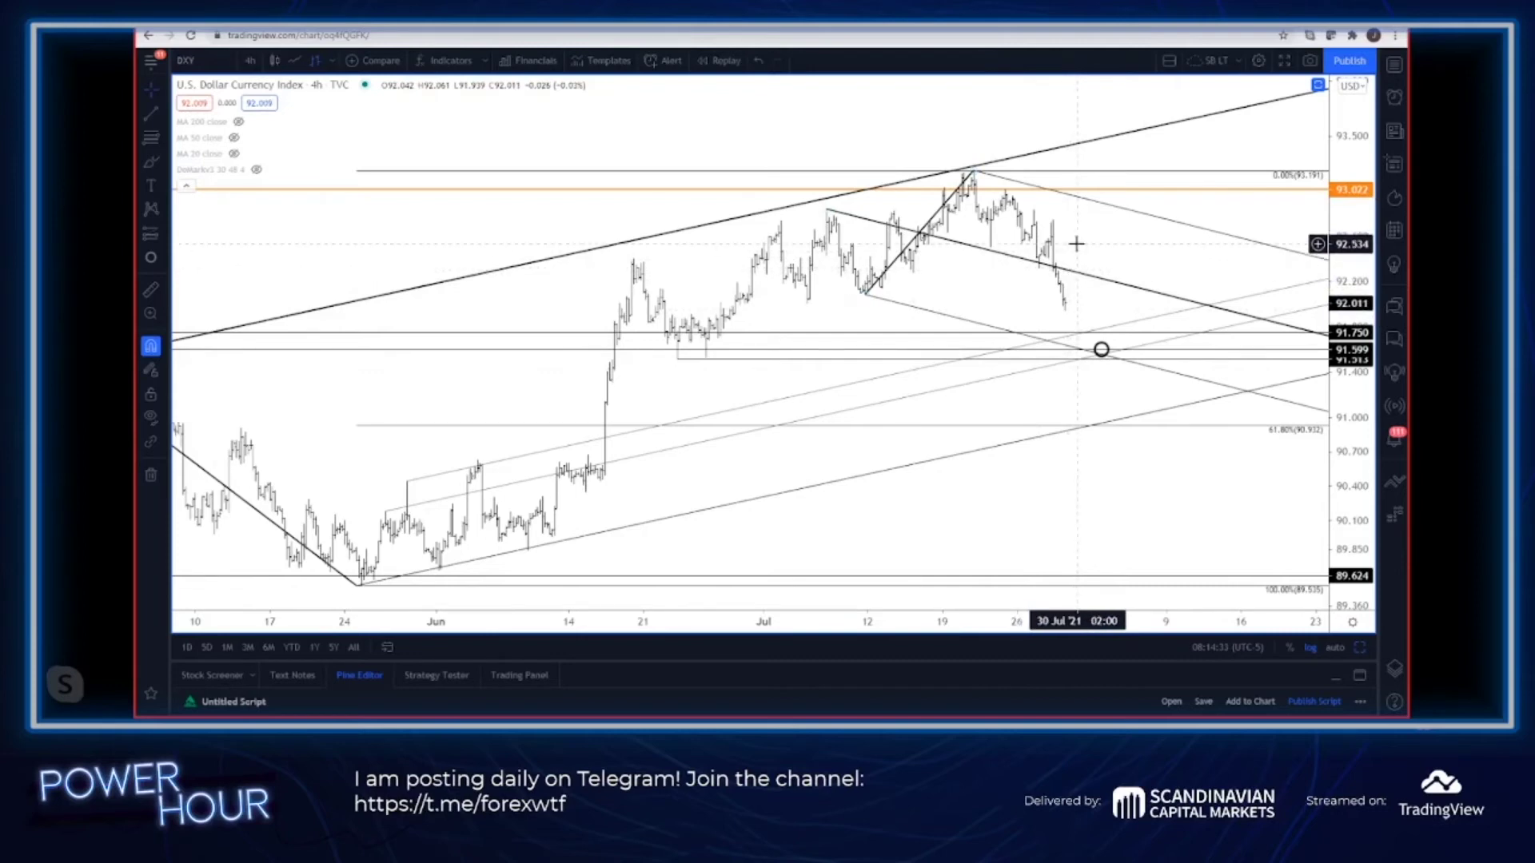
click(1066, 270)
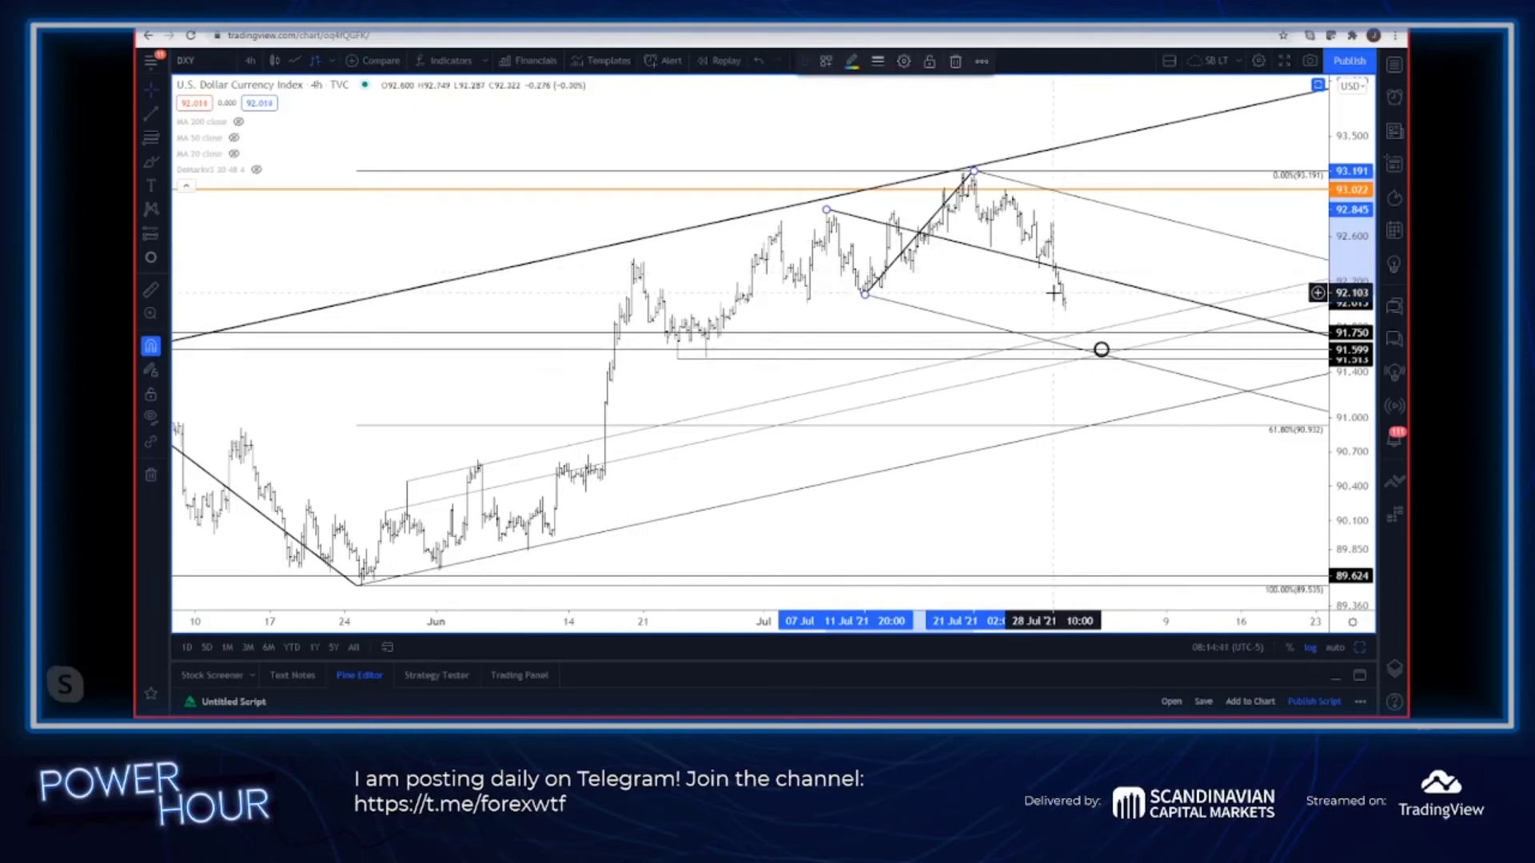
scroll(1052, 298, down, 3)
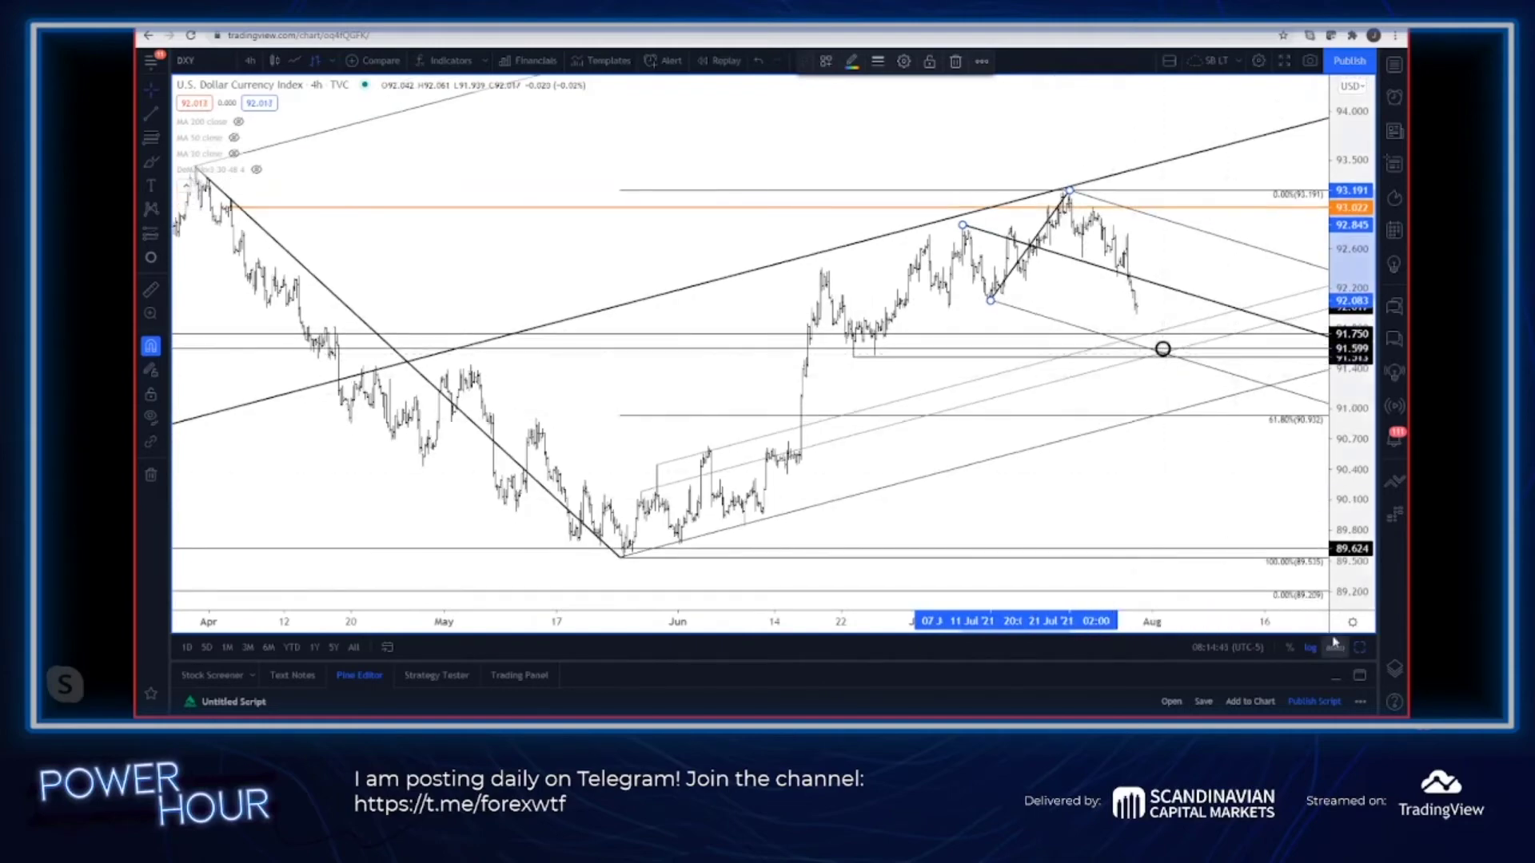
scroll(1122, 528, down, 2)
scroll(1122, 528, down, 2)
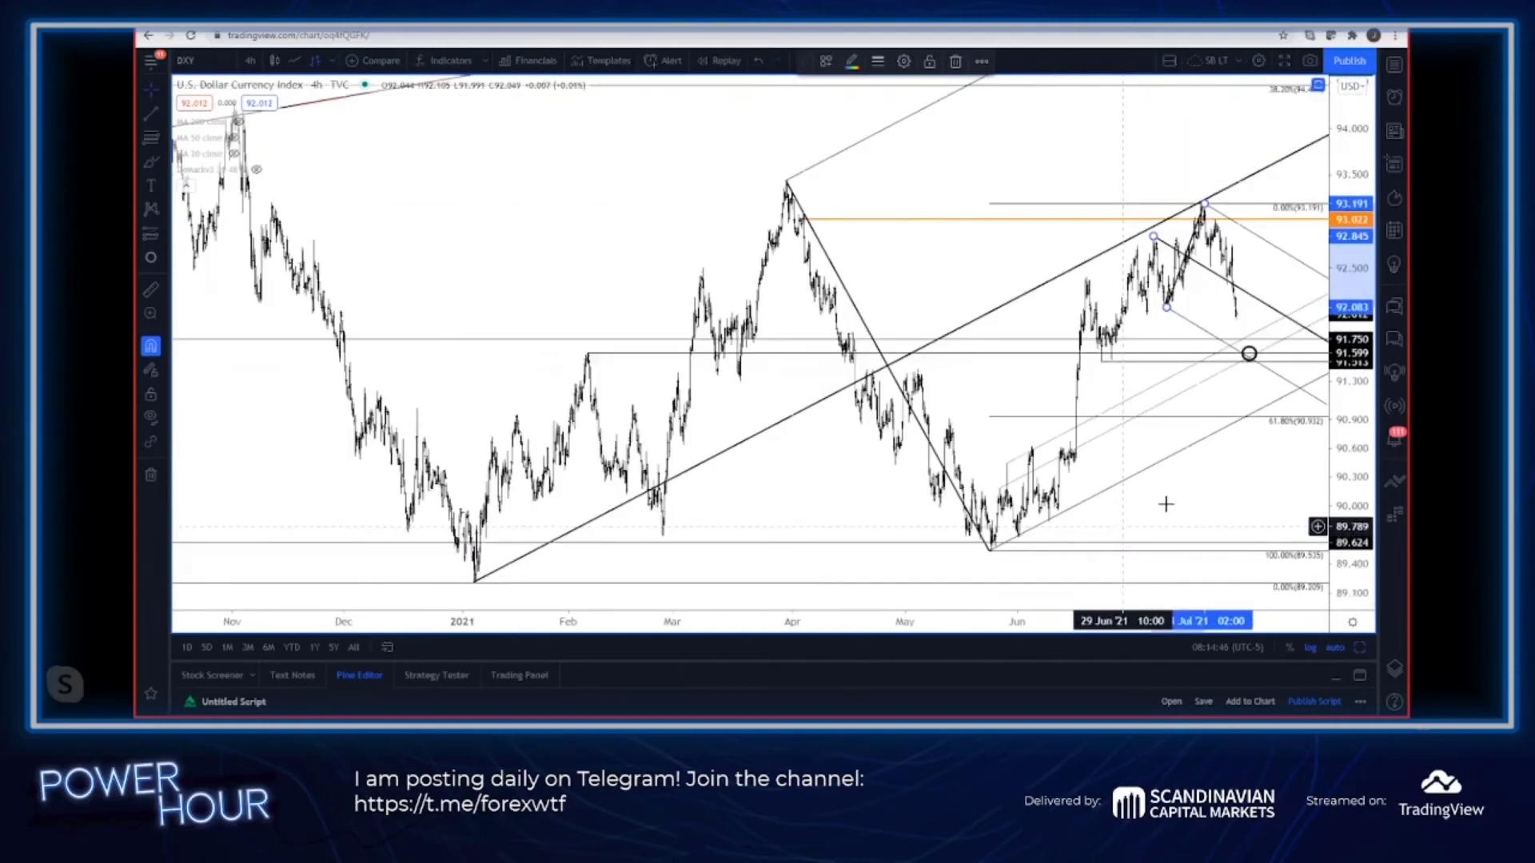
scroll(1123, 527, down, 3)
scroll(267, 391, up, 1)
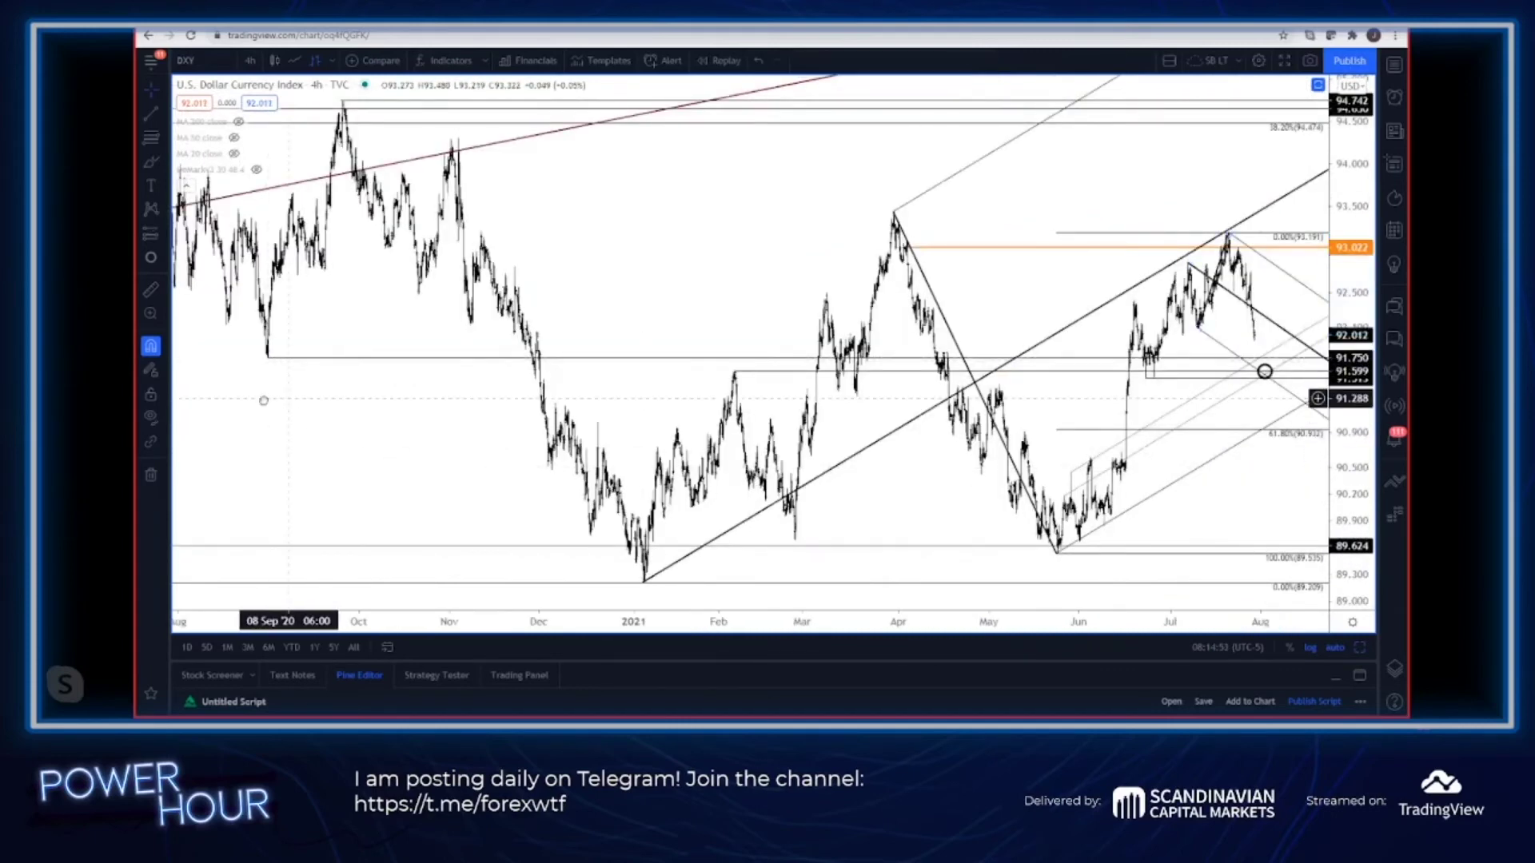
scroll(272, 392, right, 2)
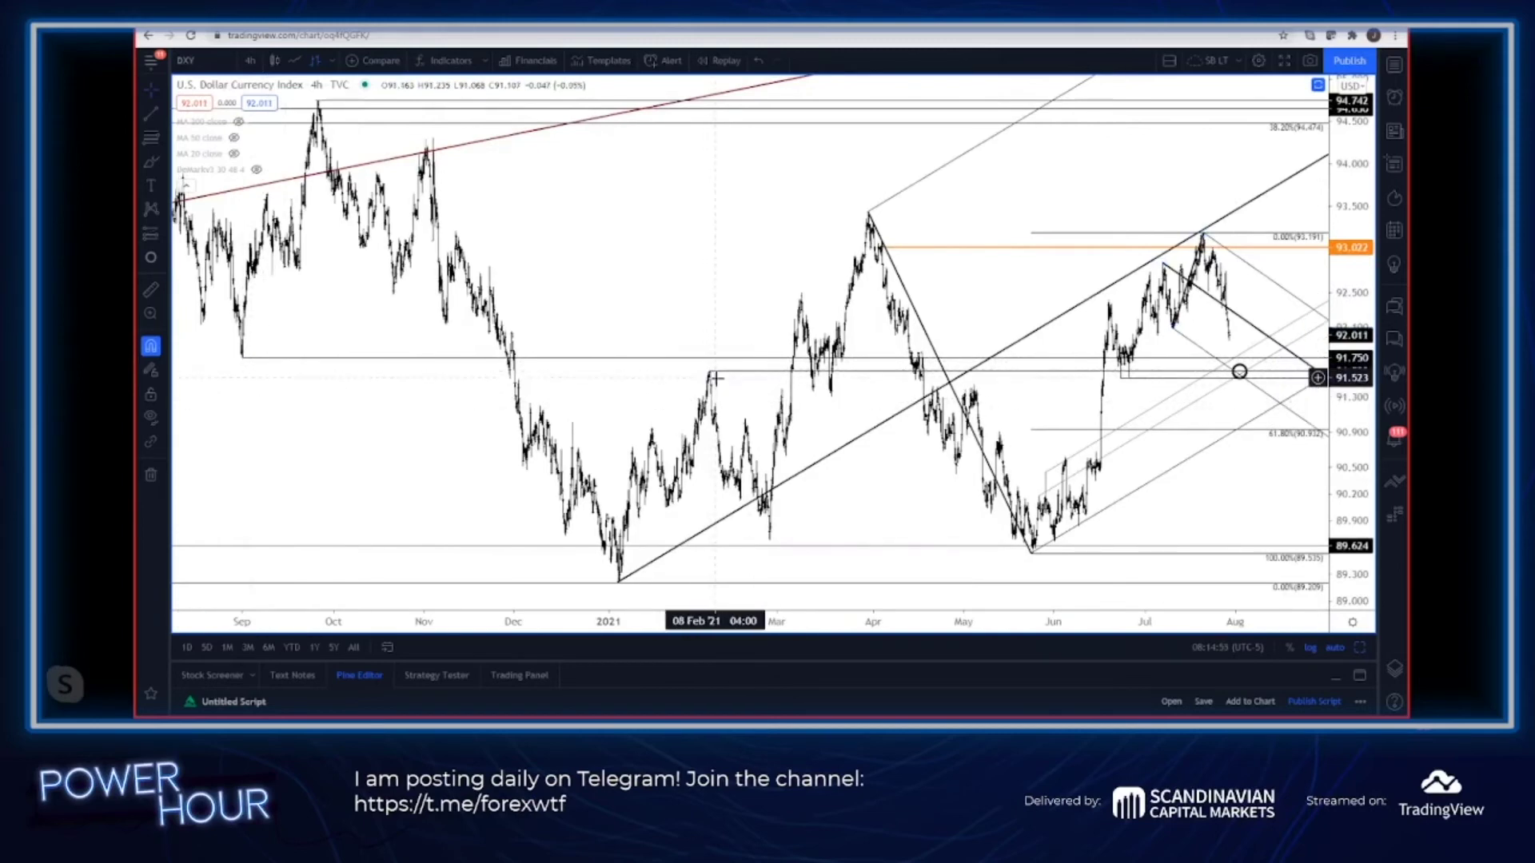
scroll(712, 374, up, 2)
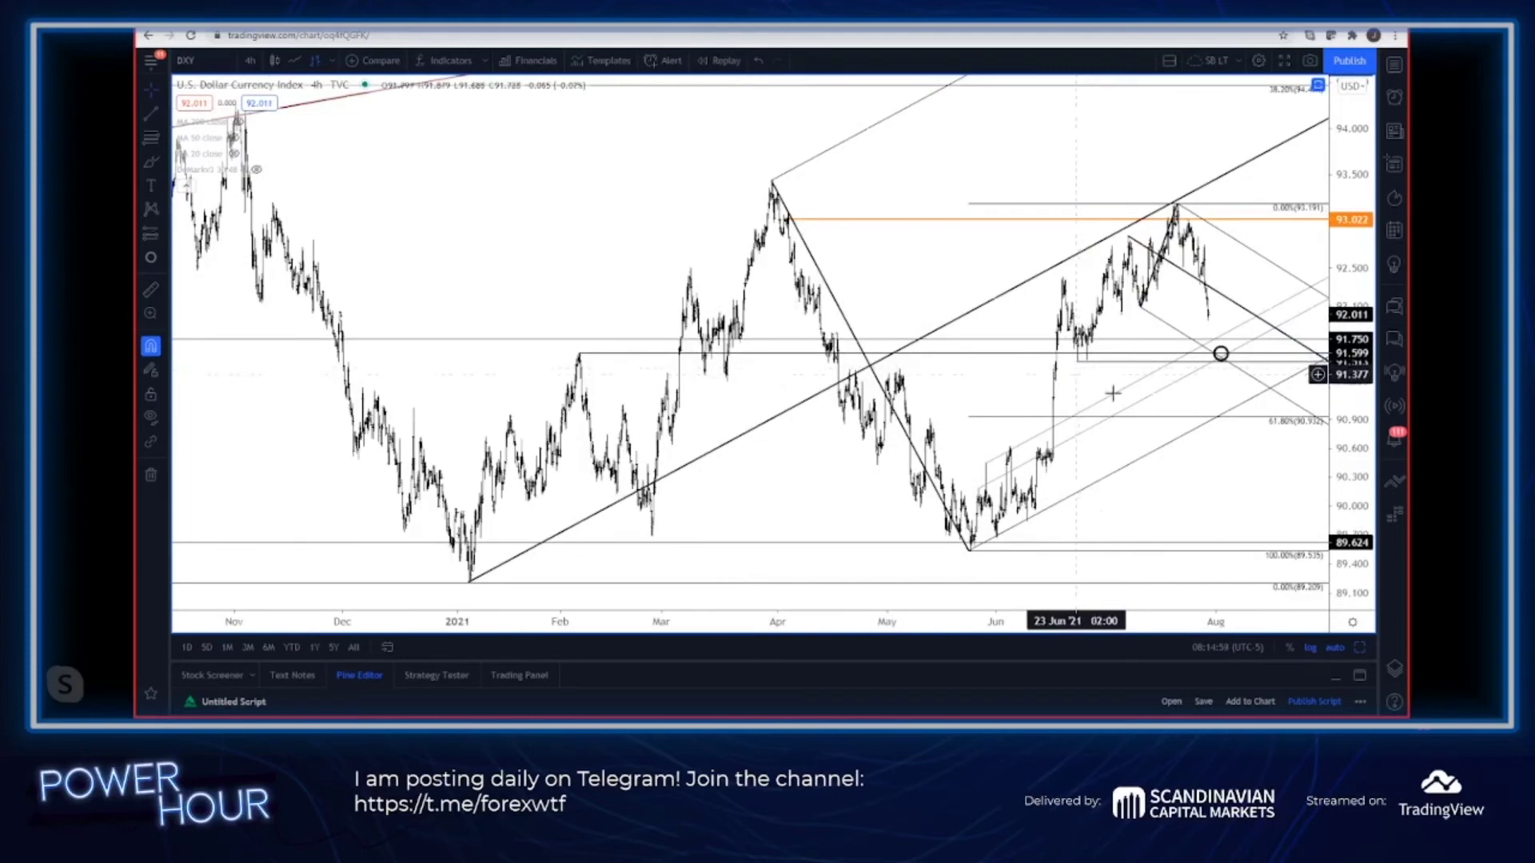
scroll(1205, 438, up, 3)
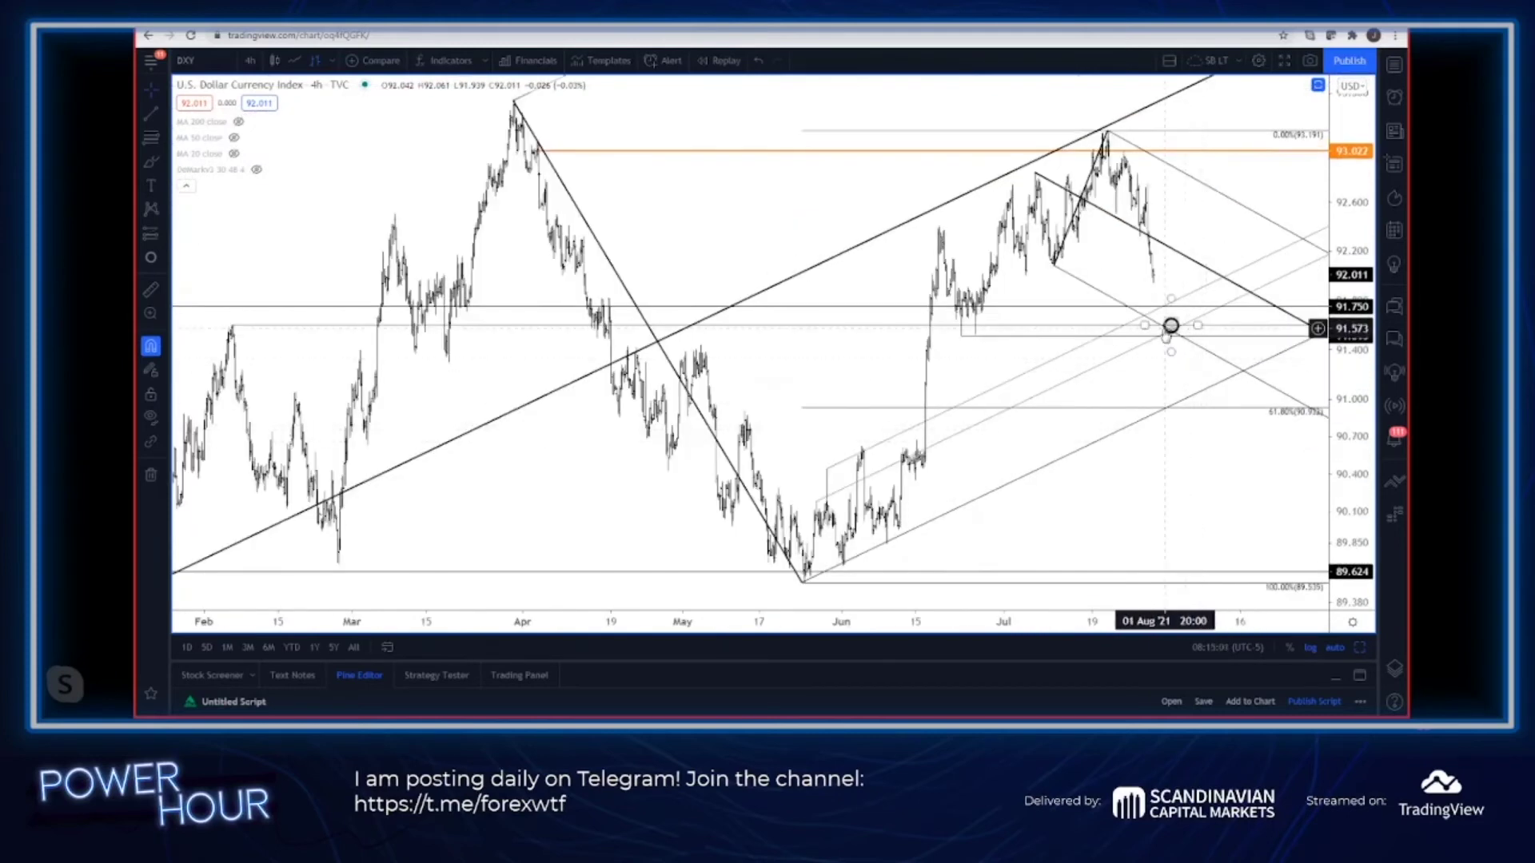
click(1177, 332)
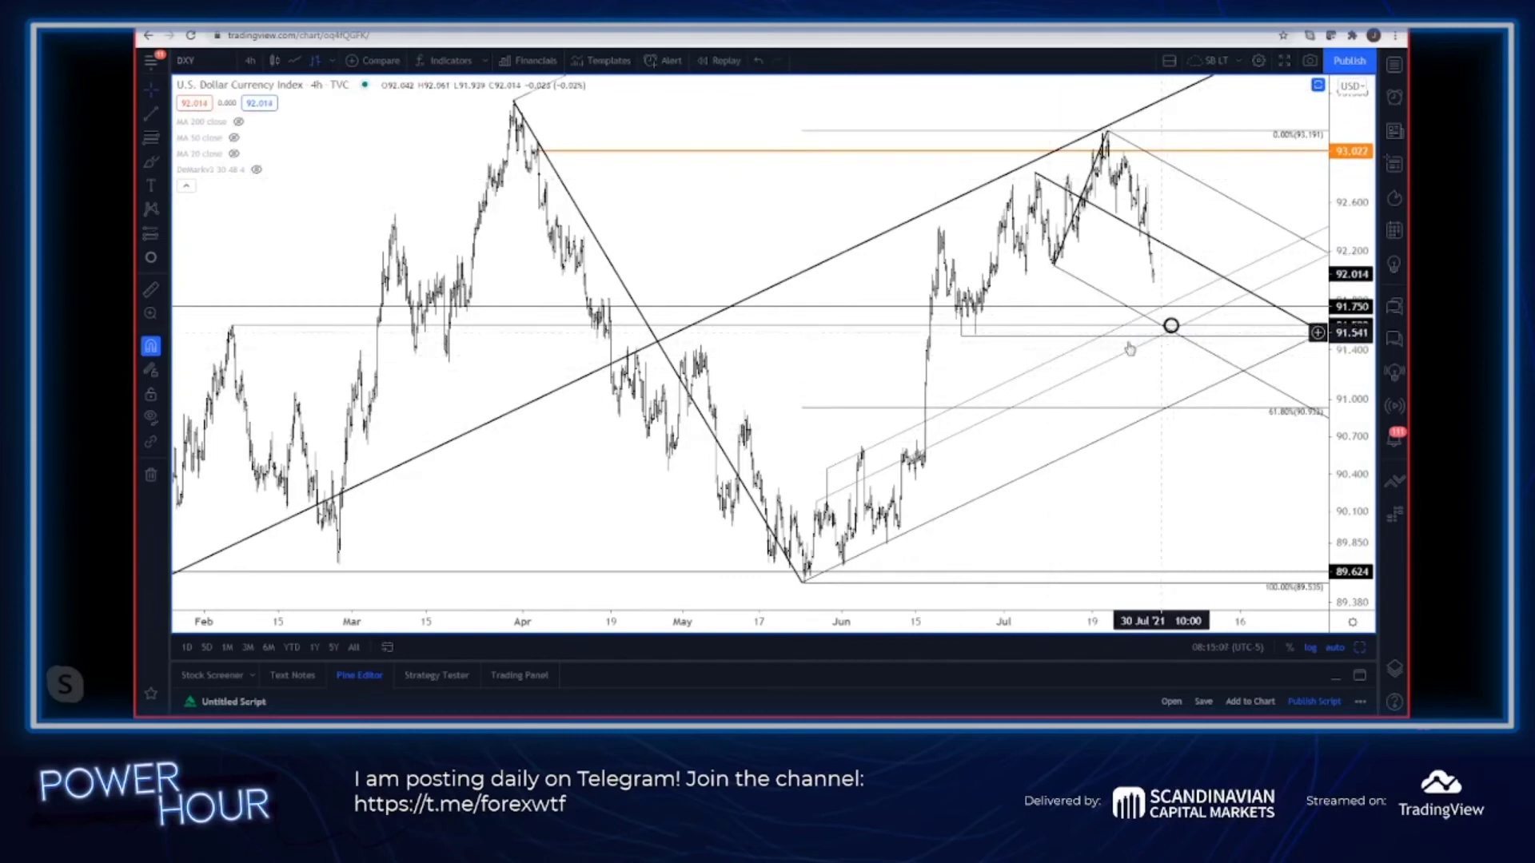
scroll(666, 348, down, 2)
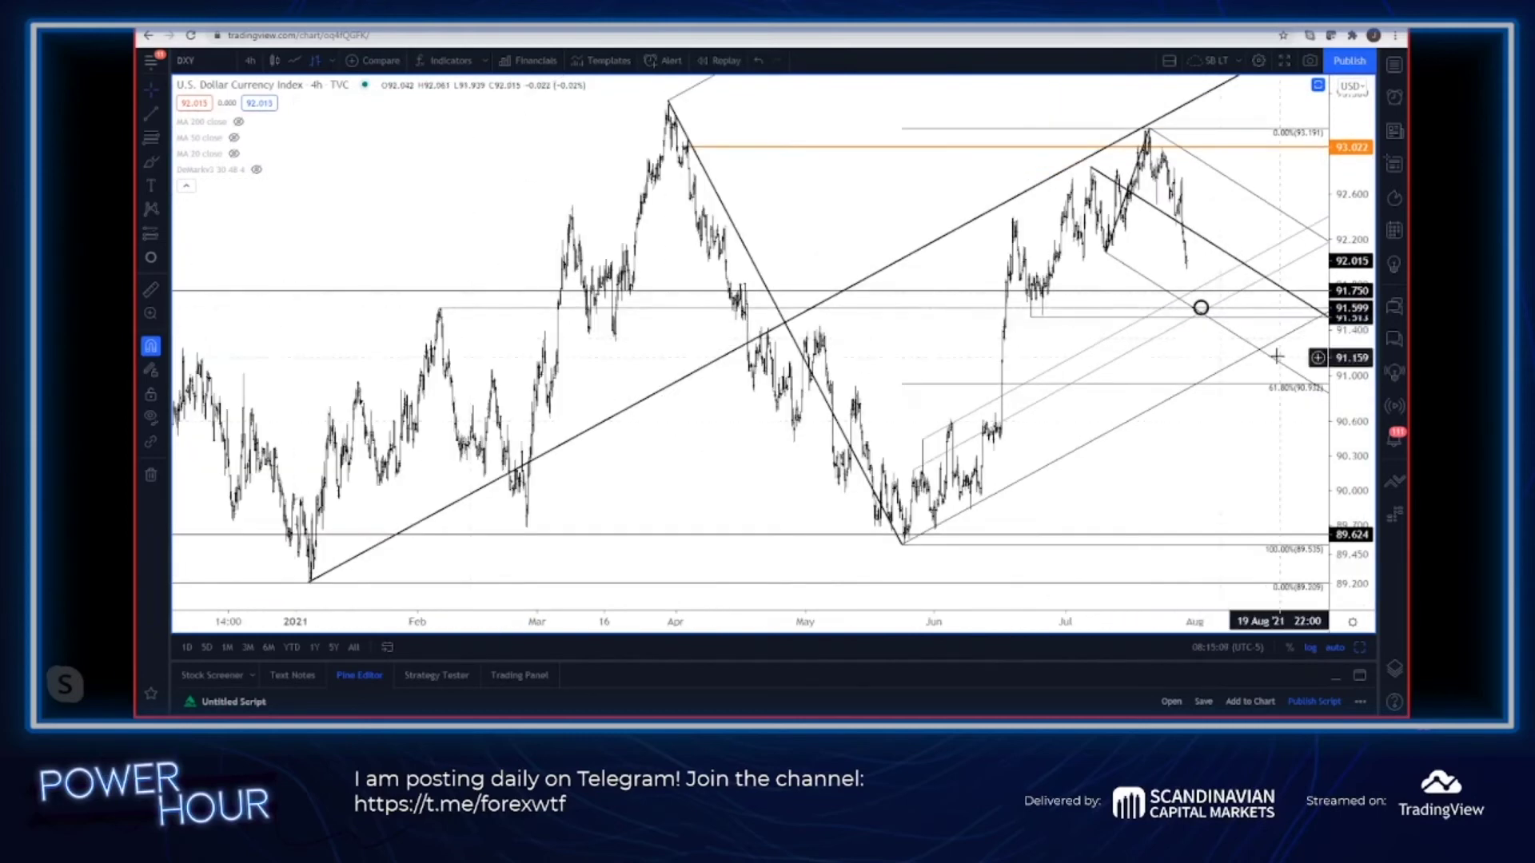
click(1200, 317)
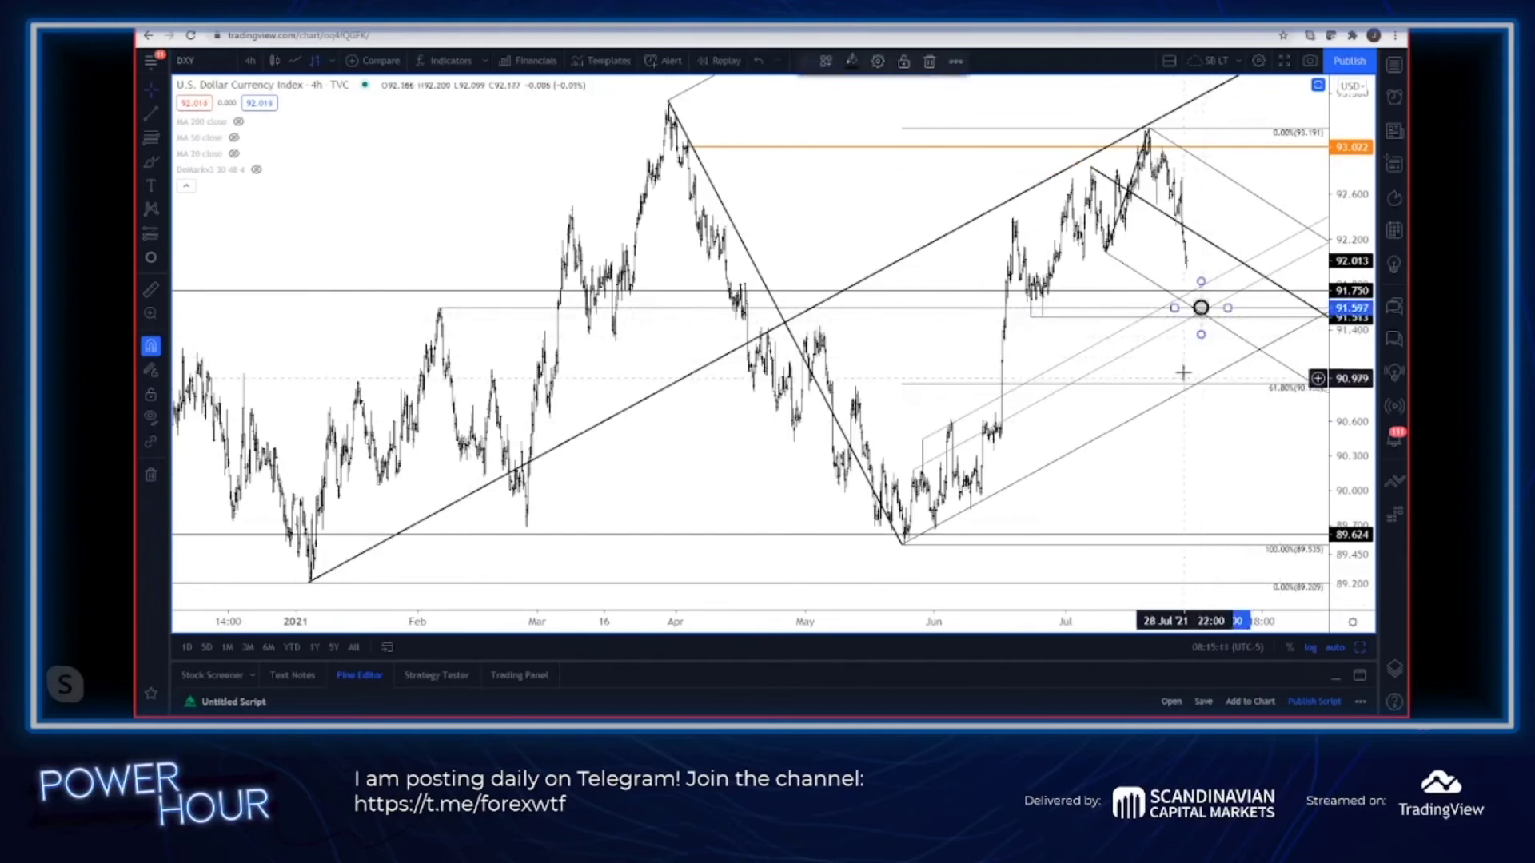
click(1120, 328)
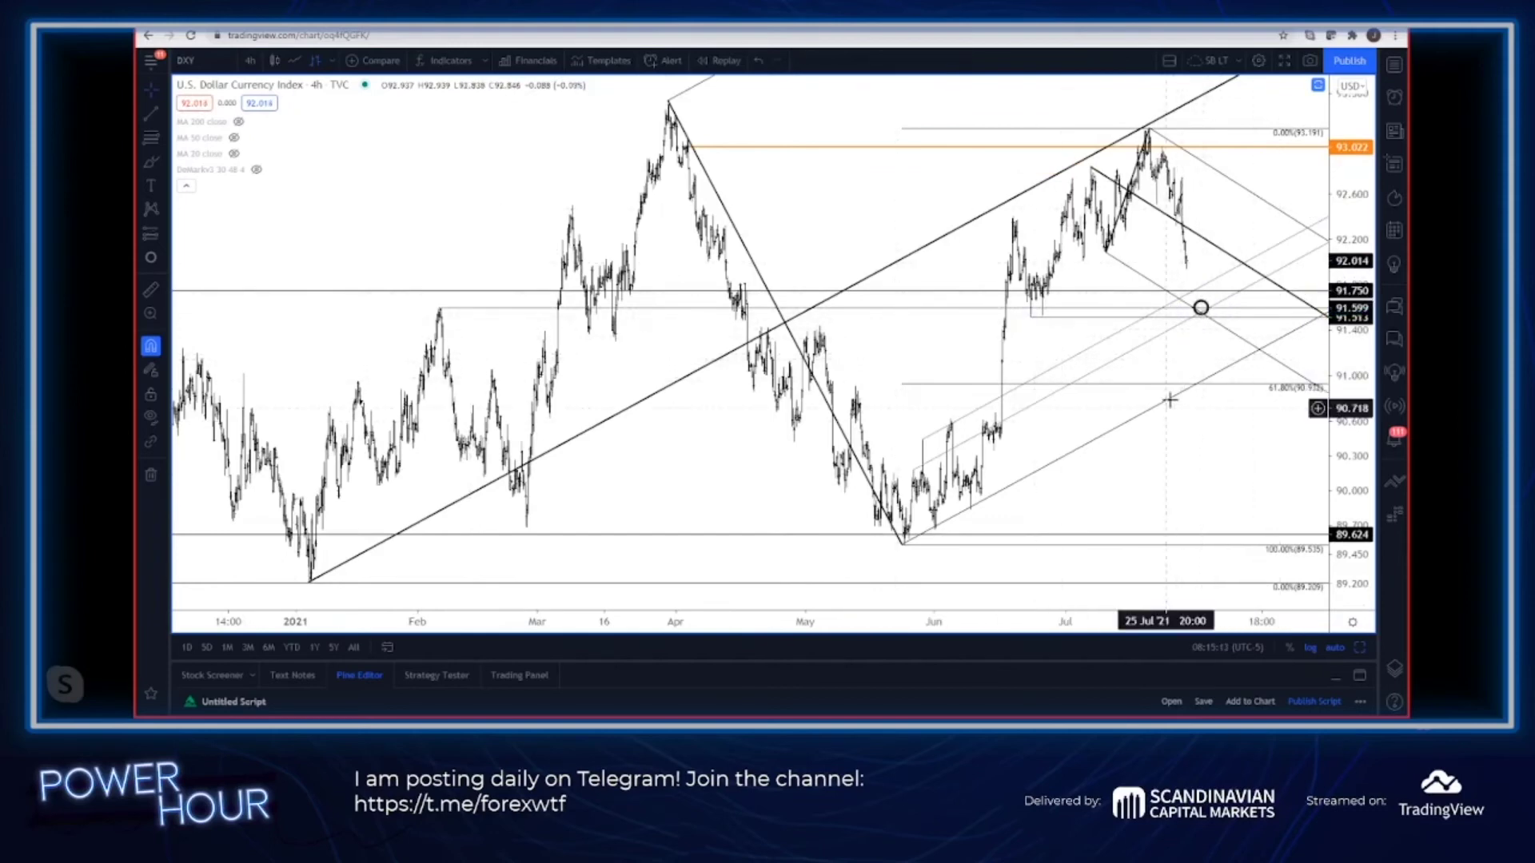
scroll(1192, 303, up, 1)
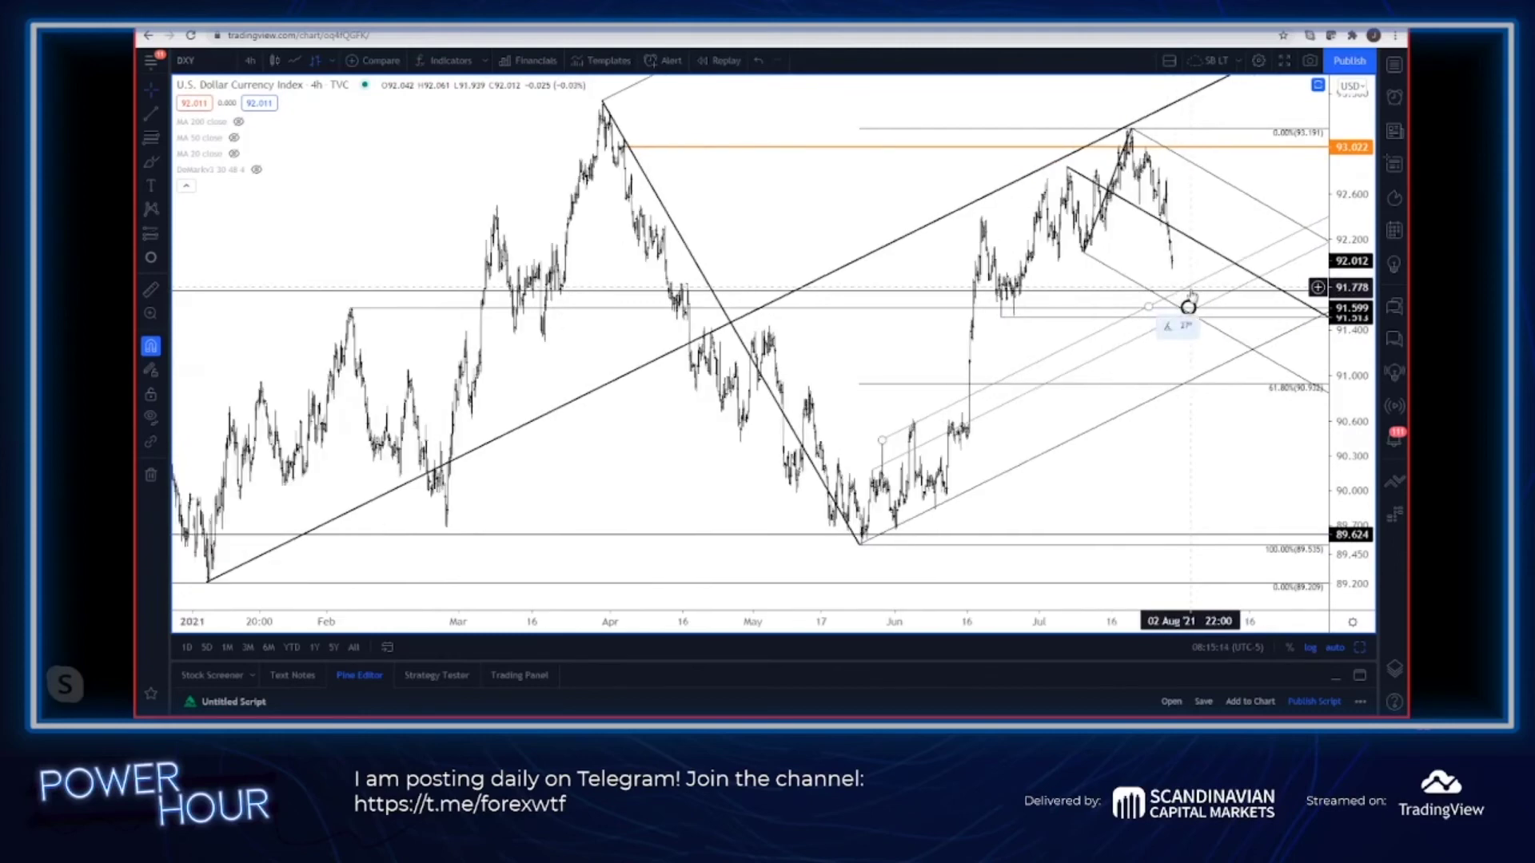
scroll(1191, 297, up, 3)
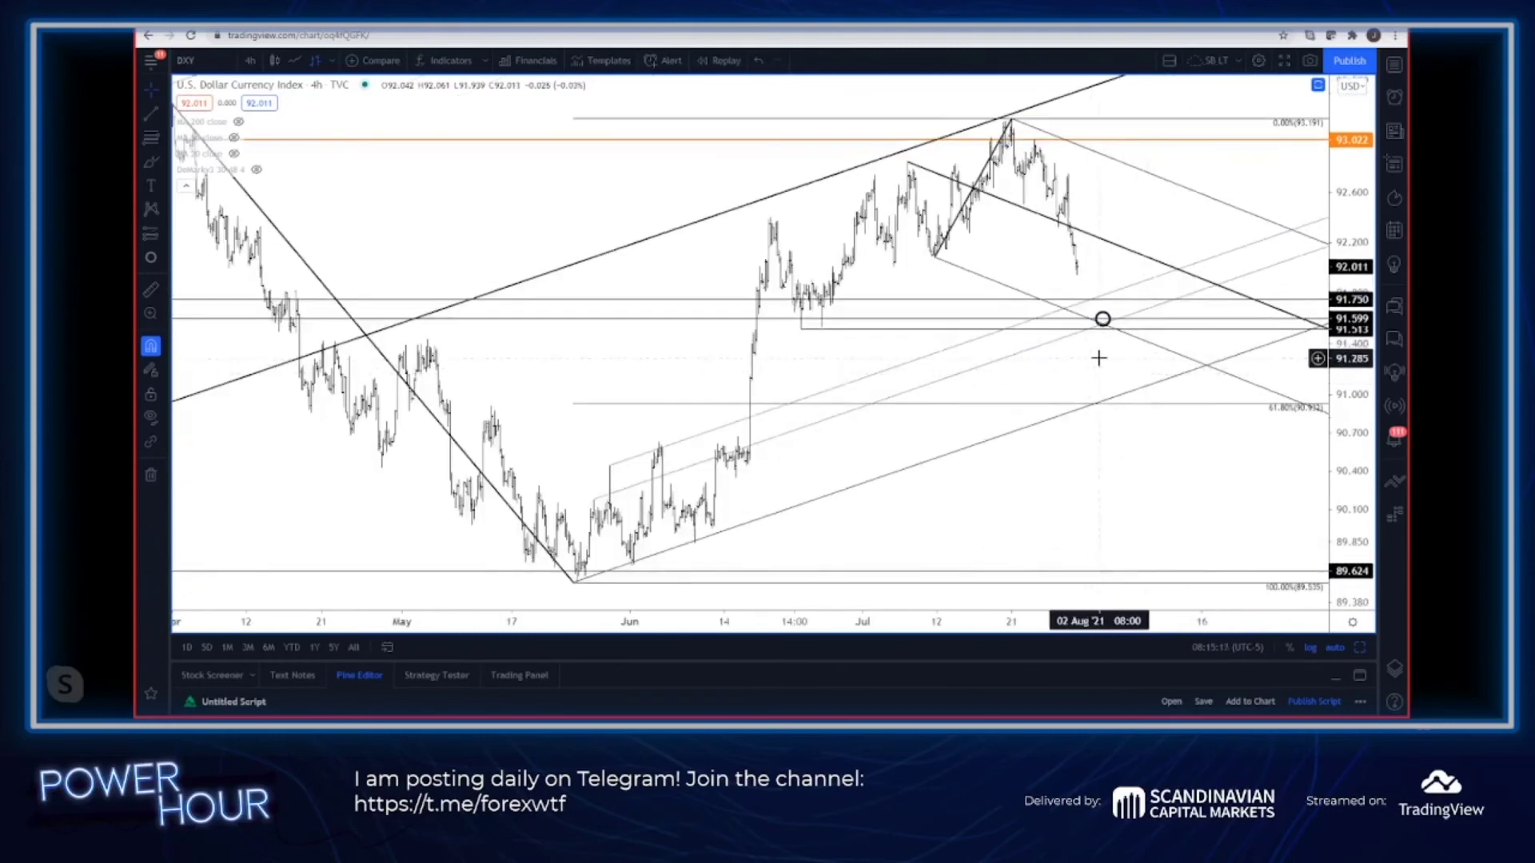